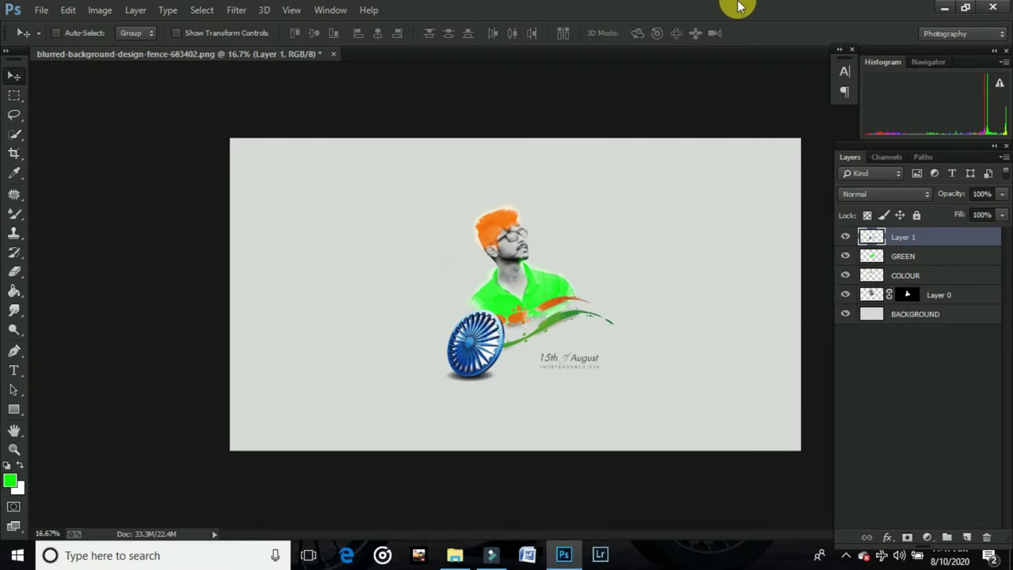
Zoom out and back in to preview the finished Independence Day poster
key(ctrl+minus)
key(ctrl+minus)
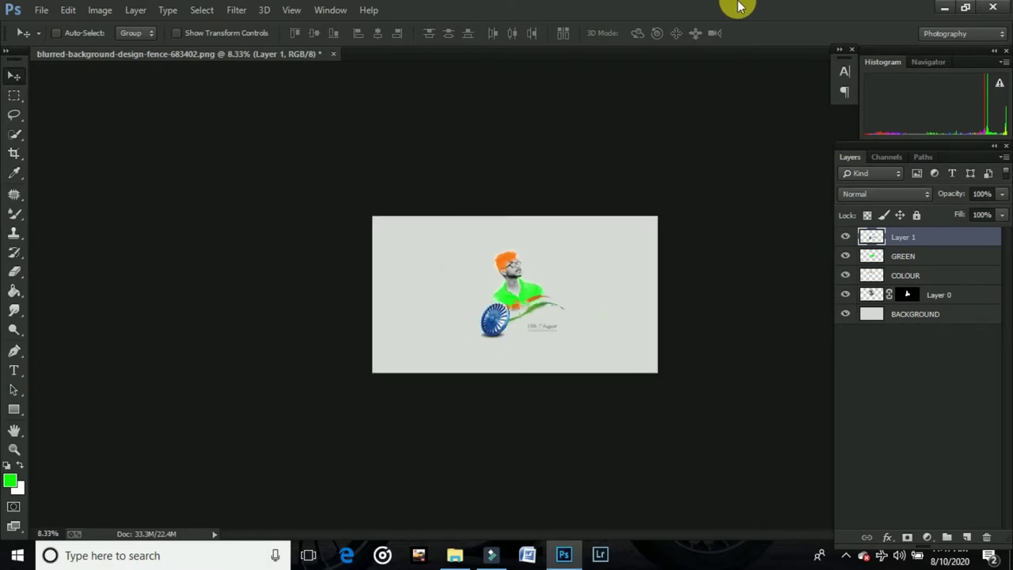
key(ctrl+minus)
key(ctrl+plus)
key(ctrl+plus)
key(ctrl+plus)
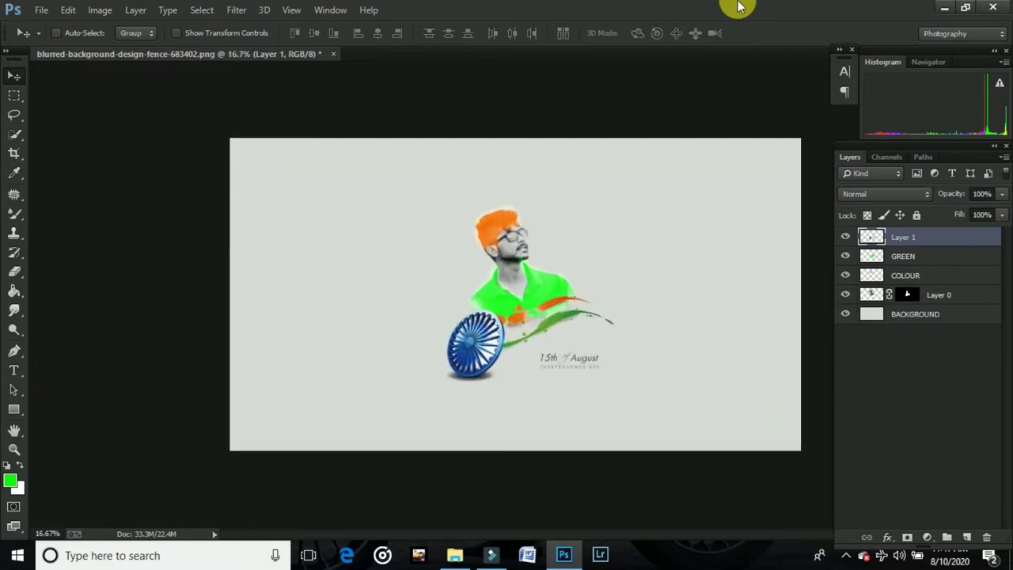
key(ctrl+plus)
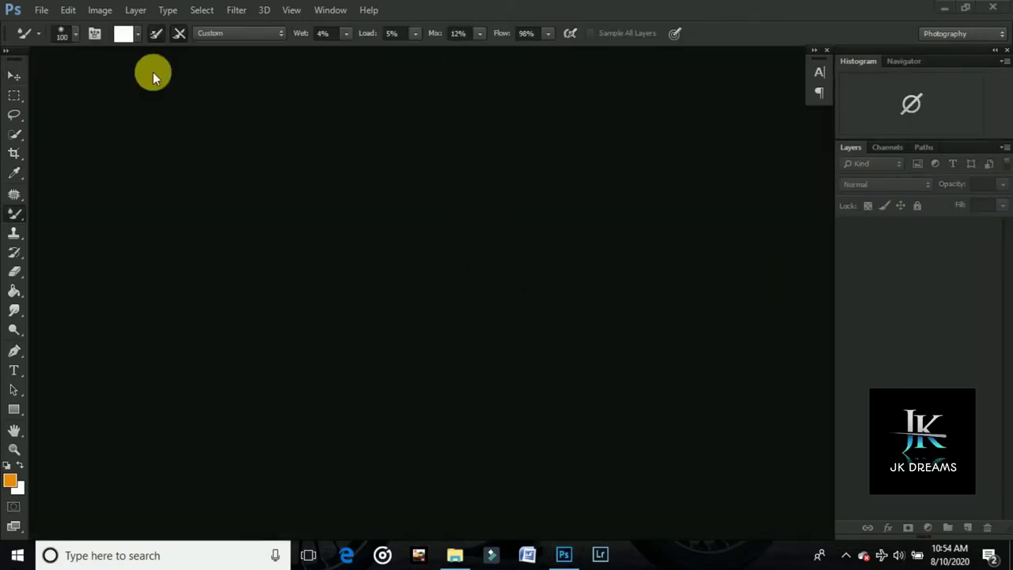
Open blurred-background-design-fence-683402.png and dock it as a tabbed document
click(44, 10)
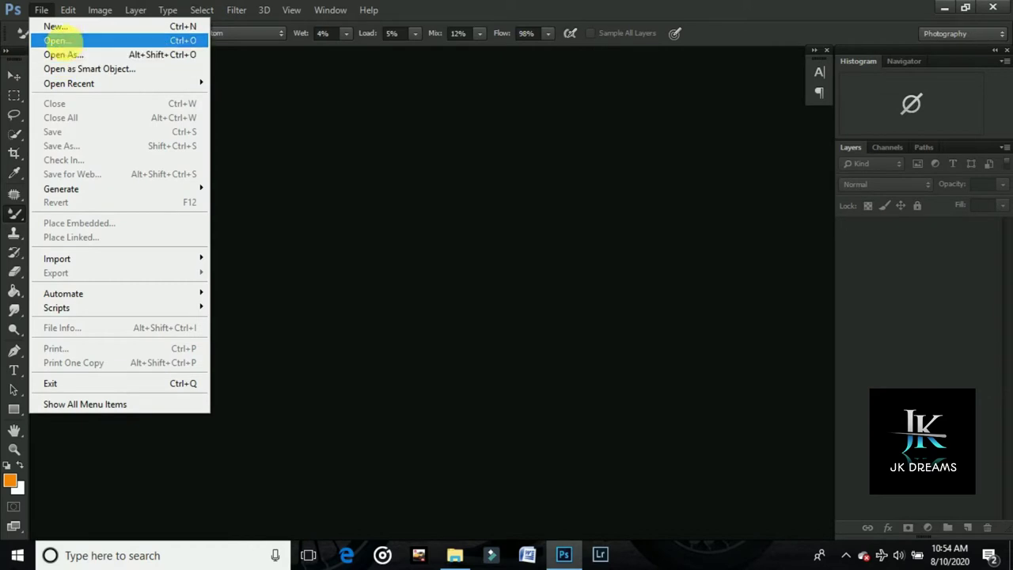
click(59, 38)
click(751, 222)
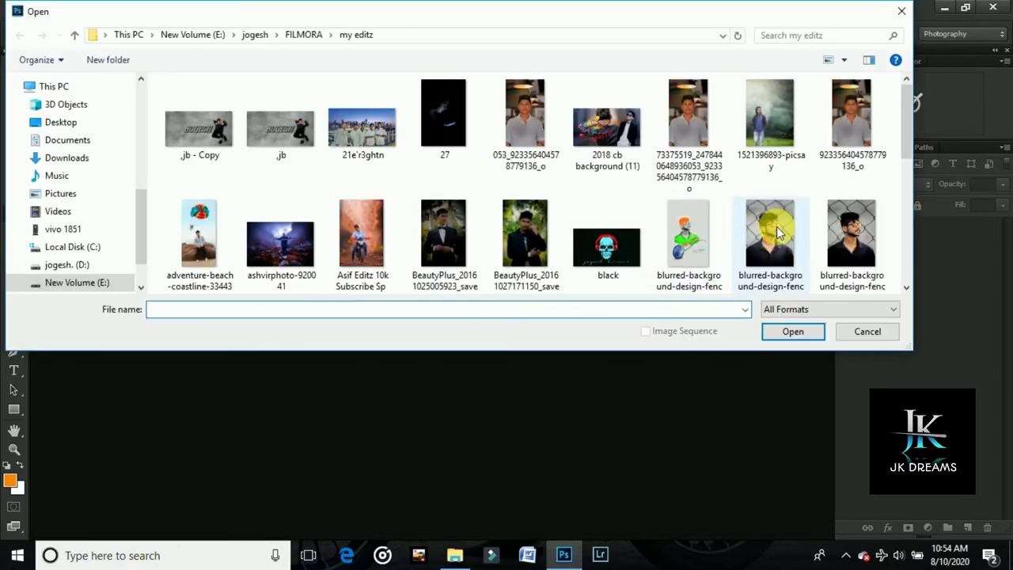
click(792, 332)
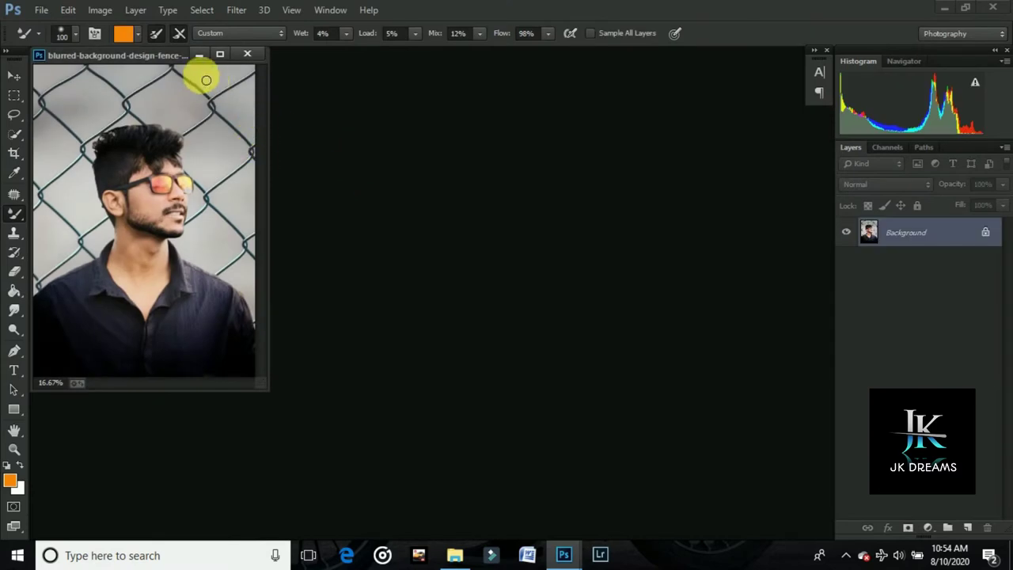
drag(235, 73, 380, 56)
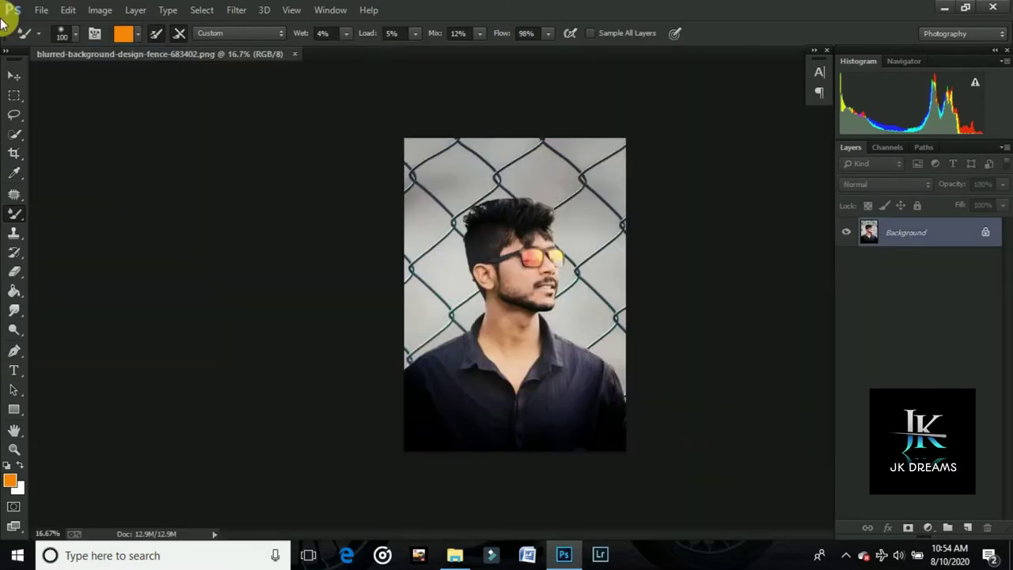
Quick-select the man's hair, face, shirt and torso in Add mode
click(14, 135)
click(85, 33)
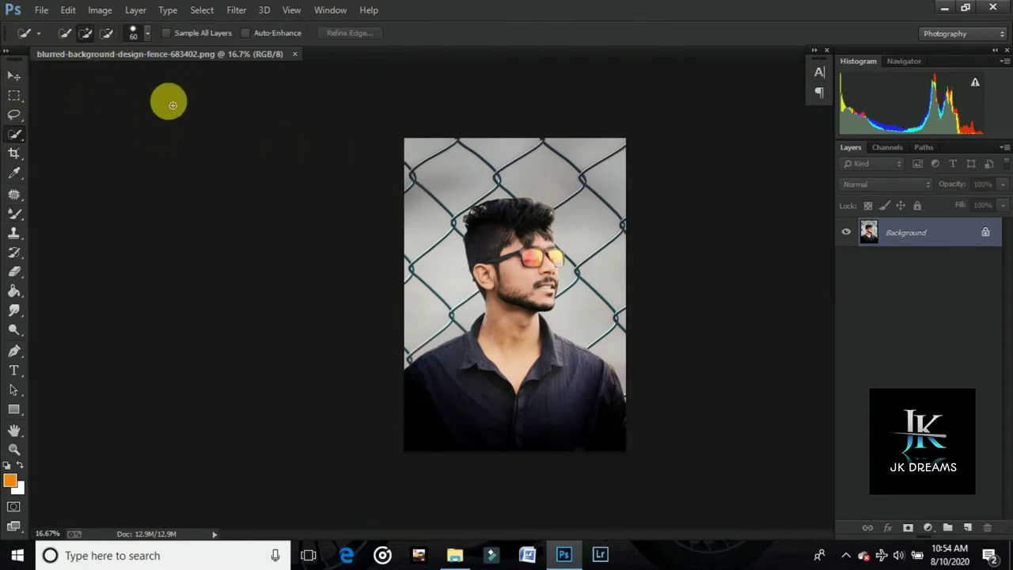
drag(512, 234, 519, 296)
mouse_move(529, 388)
mouse_down()
mouse_move(449, 423)
mouse_move(513, 345)
mouse_up()
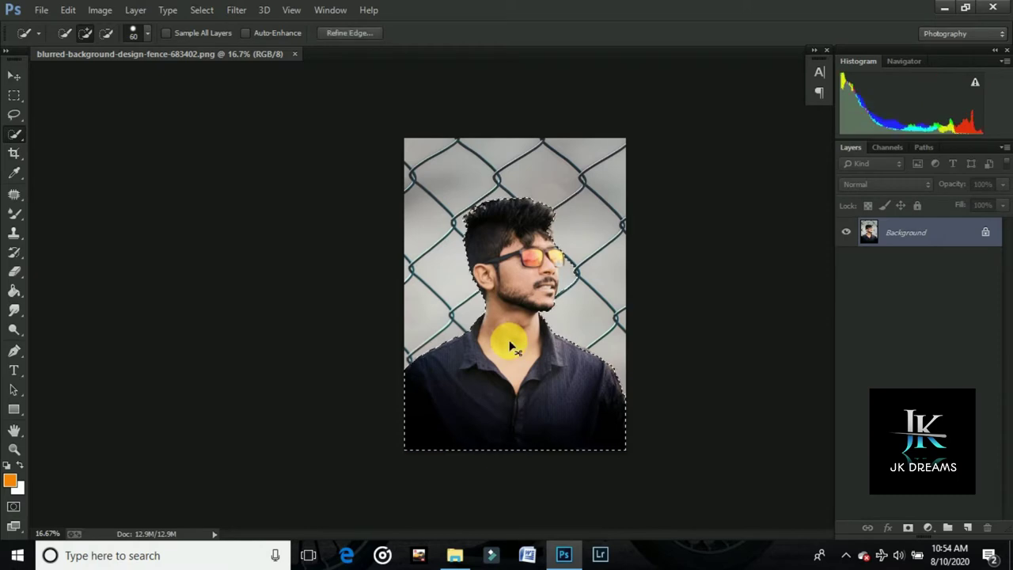
Add a spot near the glasses to the selection while scrolling around the face
scroll(513, 345, up, 1)
scroll(511, 343, up, 2)
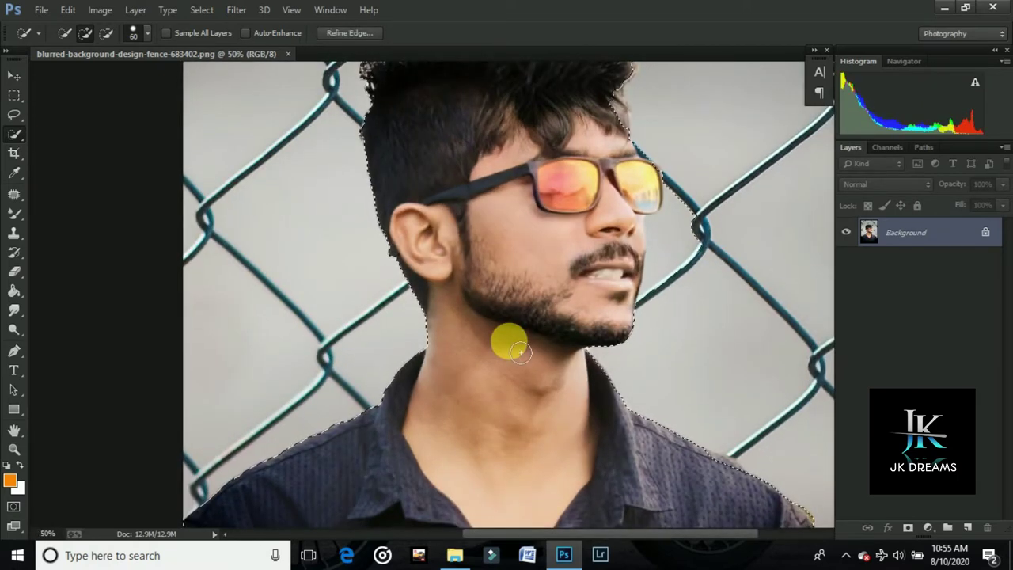
scroll(479, 244, up, 1)
scroll(502, 255, up, 2)
scroll(499, 246, up, 1)
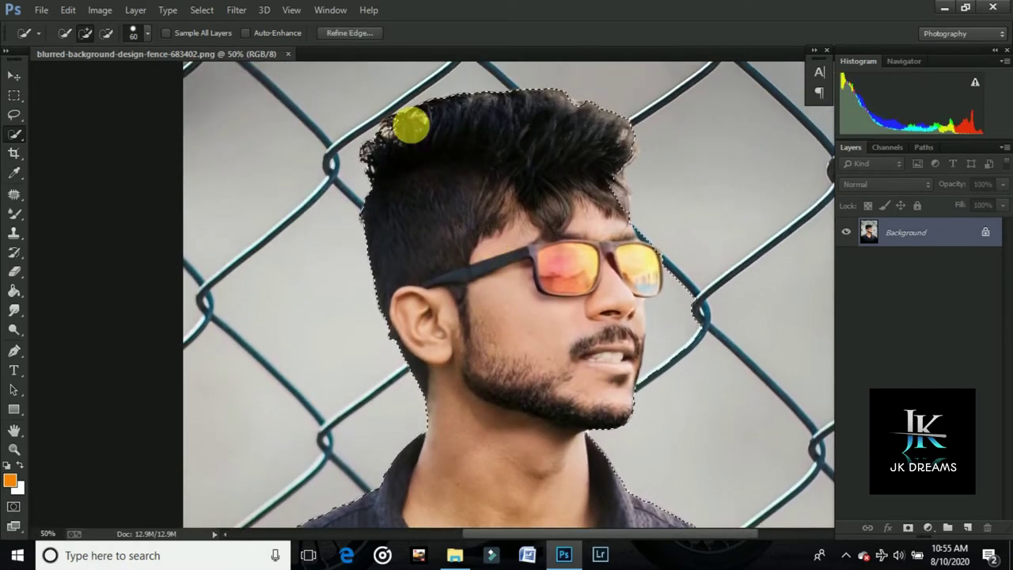
click(606, 194)
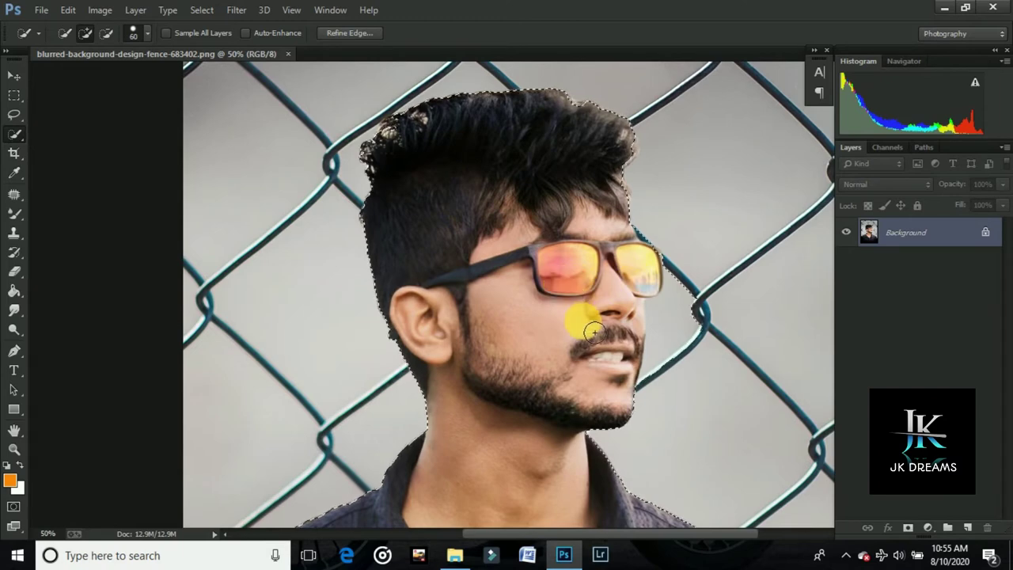
scroll(585, 325, down, 1)
scroll(583, 322, down, 3)
scroll(583, 317, down, 3)
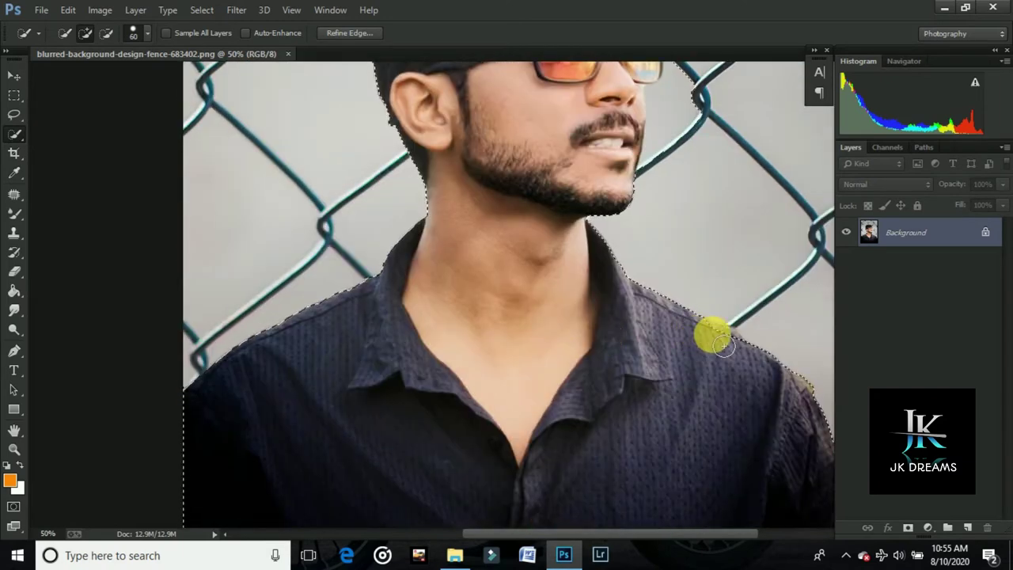
scroll(661, 409, down, 1)
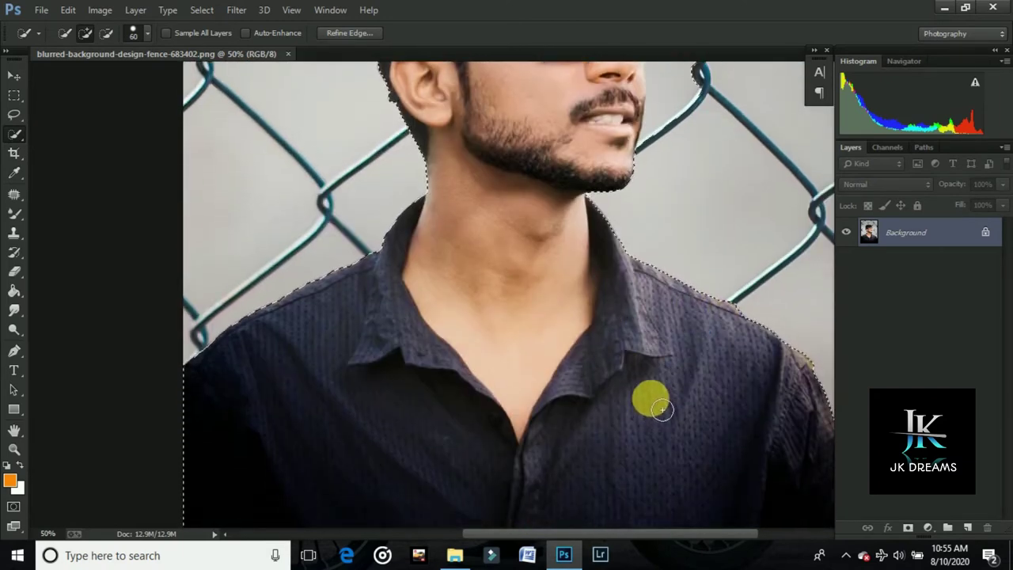
scroll(372, 337, down, 2)
Trim the selection near the right lens and nose in Subtract mode
click(106, 32)
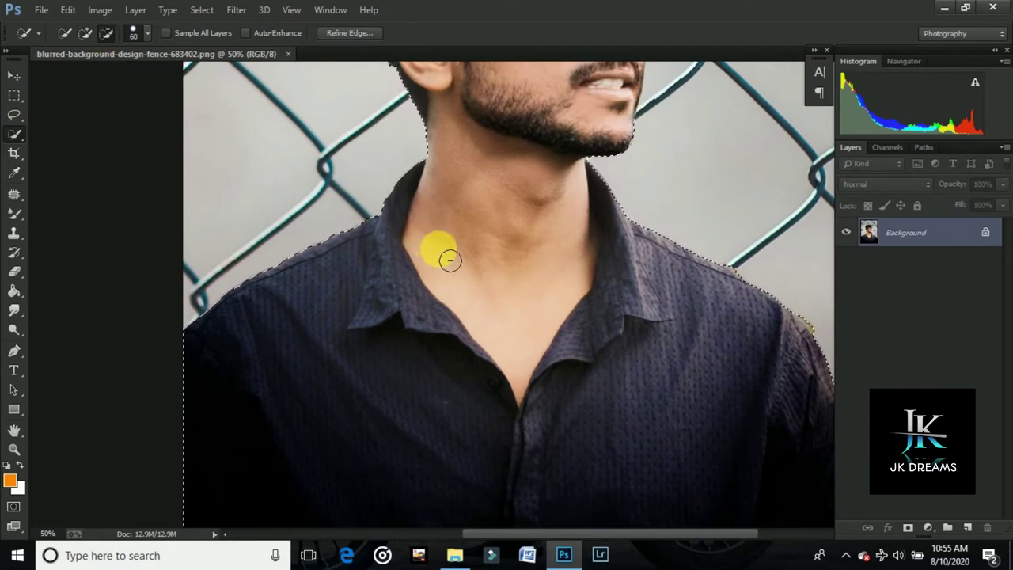
scroll(450, 259, up, 5)
scroll(481, 249, up, 1)
scroll(568, 215, up, 1)
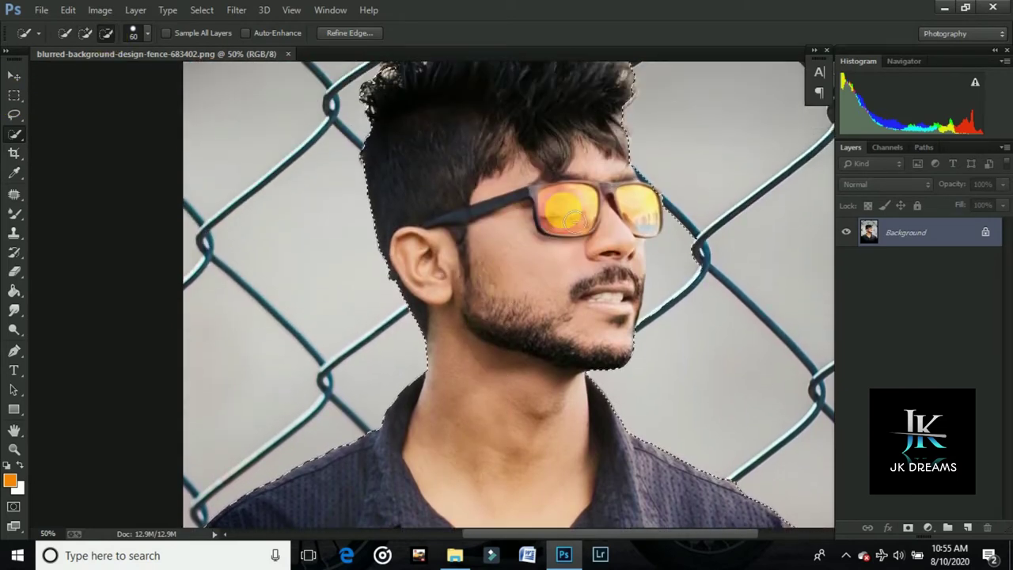
mouse_move(689, 232)
mouse_down()
mouse_move(704, 282)
mouse_move(661, 197)
mouse_up()
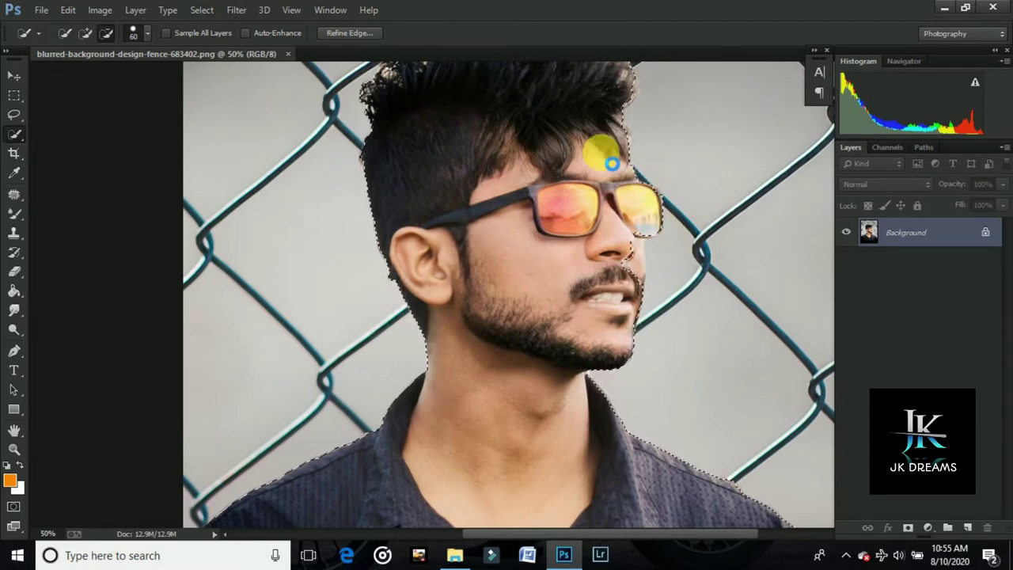
Refine the selection edge around the right lens, then zoom out to the full photo
key(ctrl+shift+i)
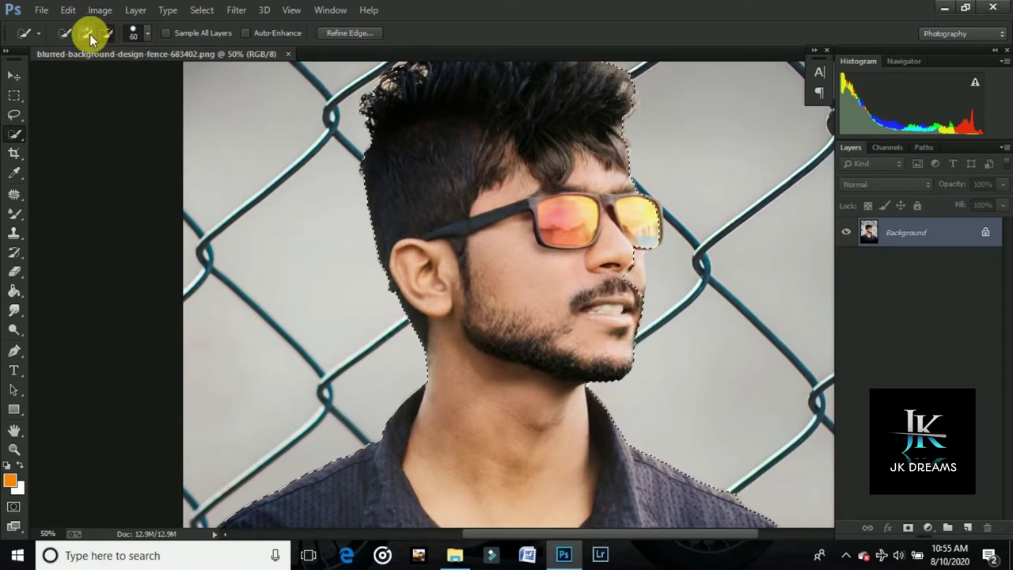
drag(704, 265, 669, 234)
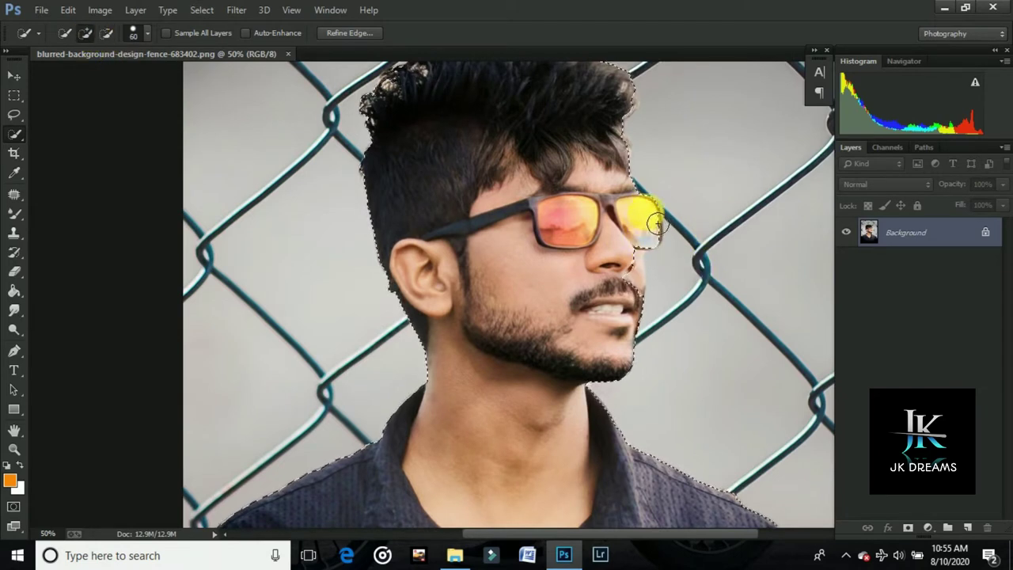
mouse_move(661, 226)
mouse_down()
mouse_move(633, 266)
mouse_move(622, 261)
mouse_move(639, 227)
mouse_move(658, 224)
mouse_up()
scroll(633, 257, down, 1)
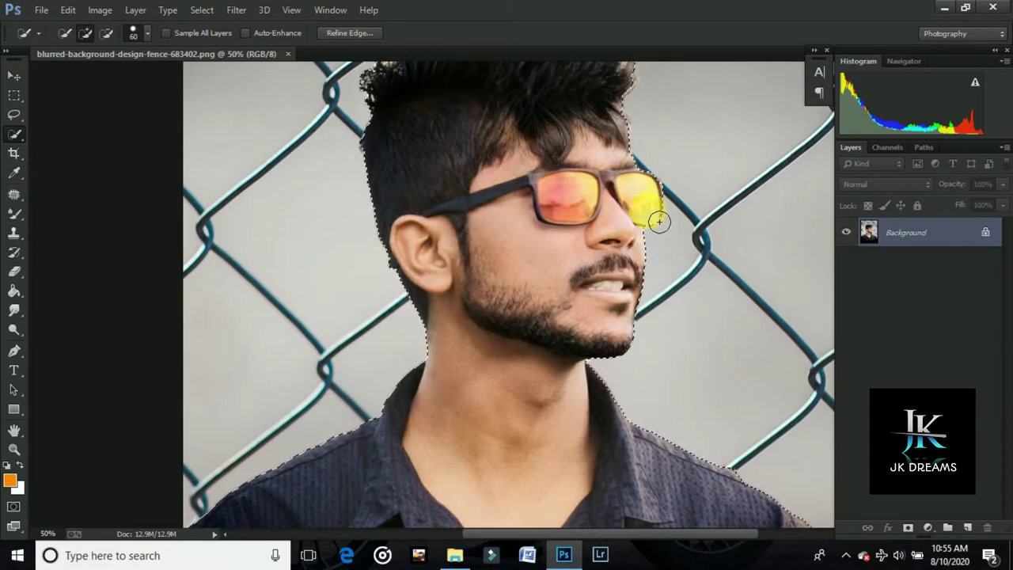
mouse_move(554, 271)
mouse_down()
mouse_move(637, 219)
mouse_move(643, 227)
mouse_move(599, 199)
mouse_up()
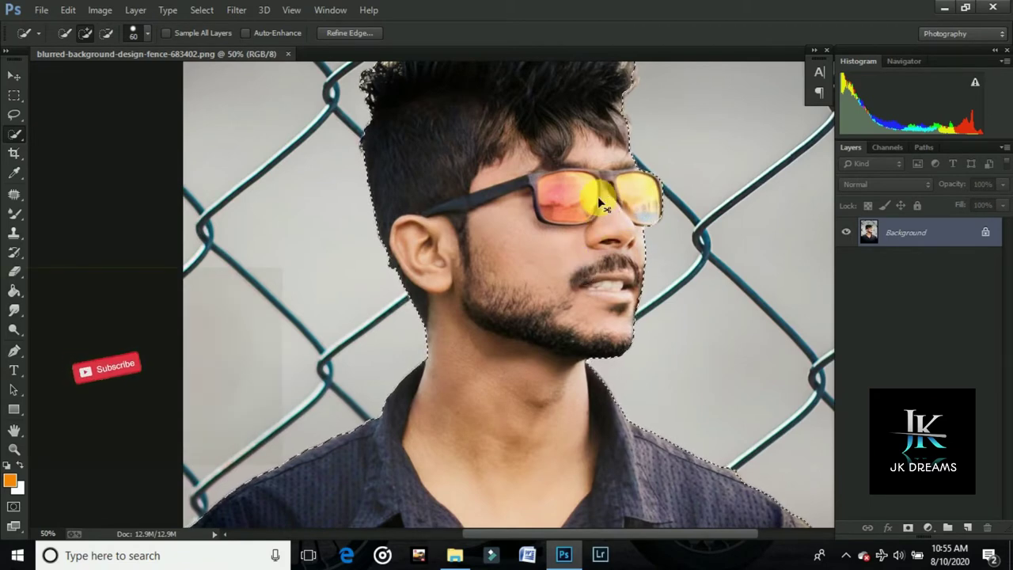
key(ctrl+minus)
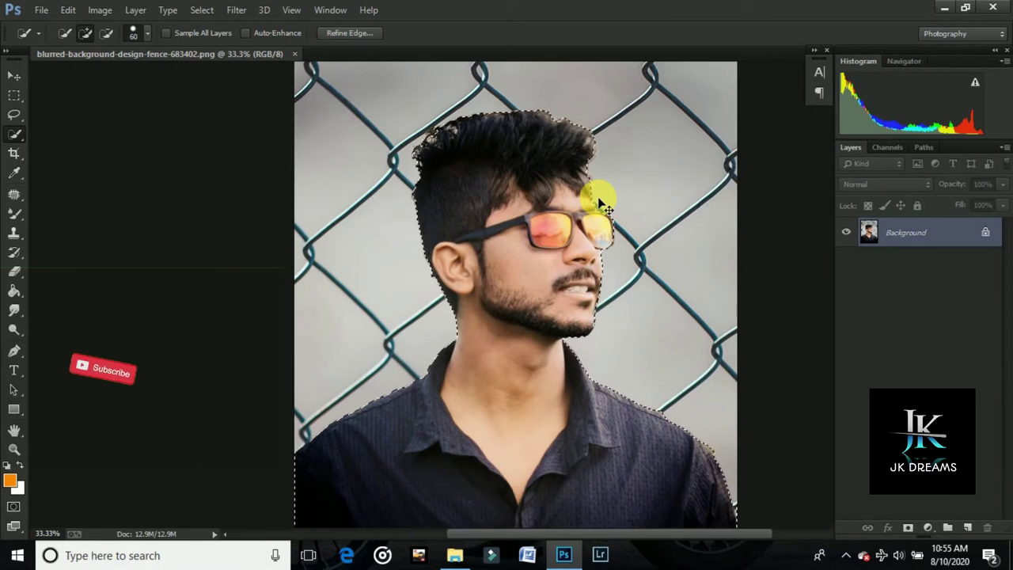
key(ctrl+minus)
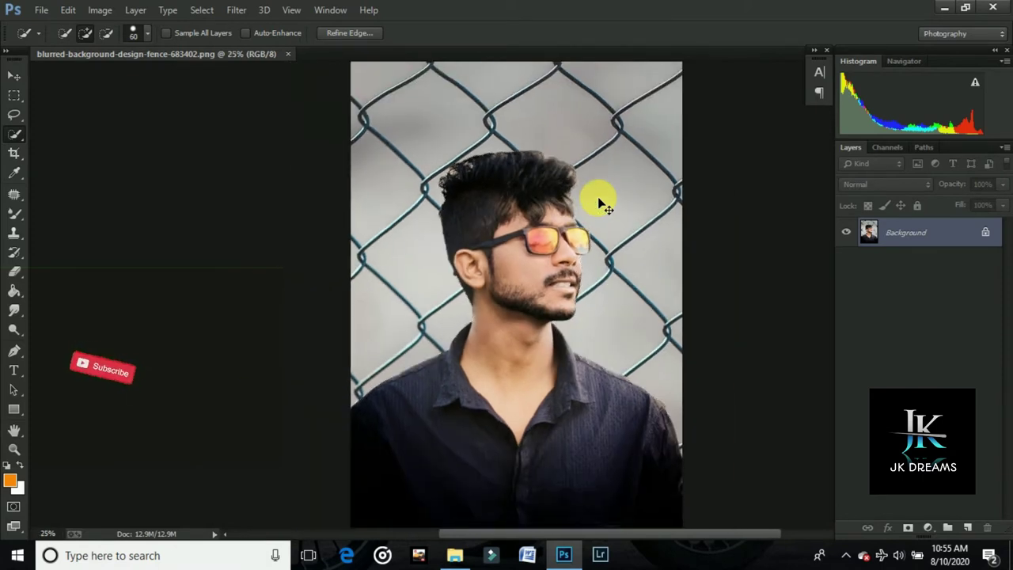
key(ctrl+minus)
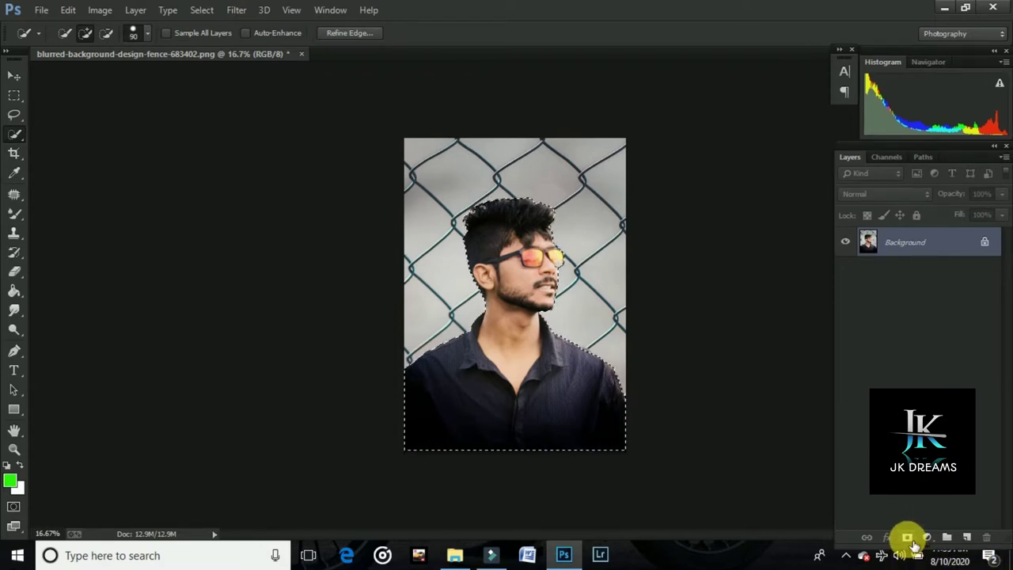
Mask out the fence background and widen the canvas far to the left
click(907, 537)
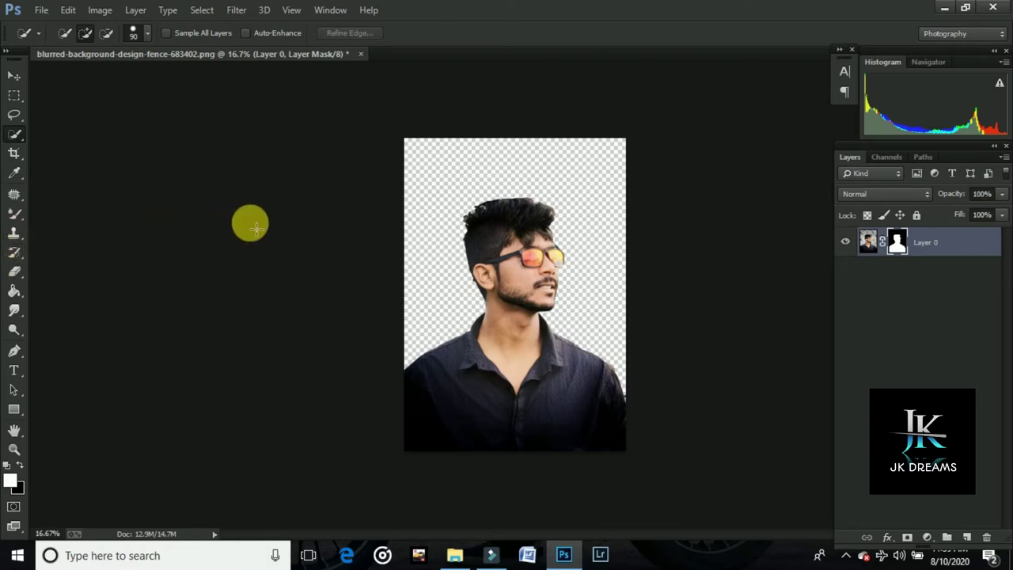
click(14, 153)
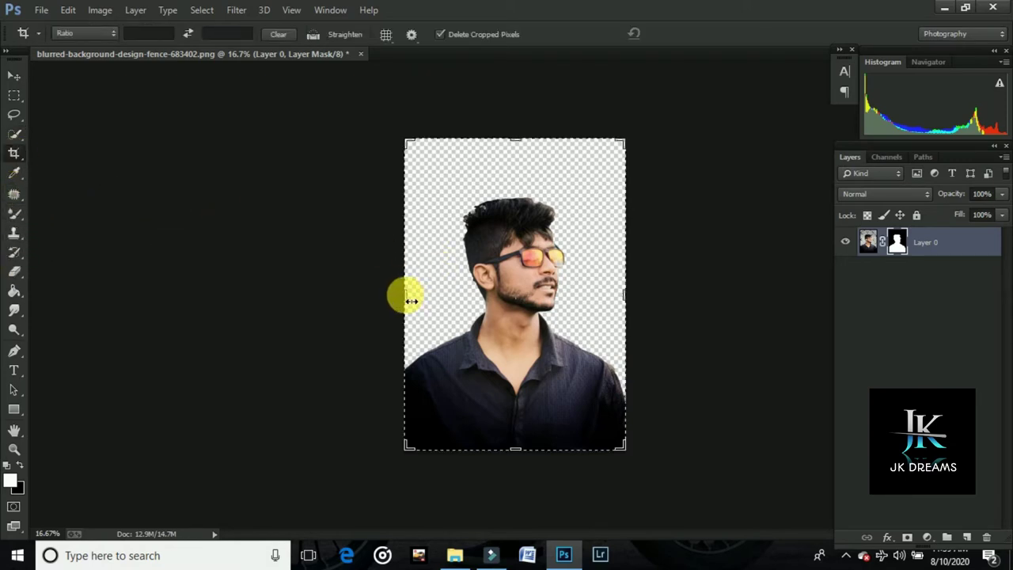
drag(411, 301, 228, 289)
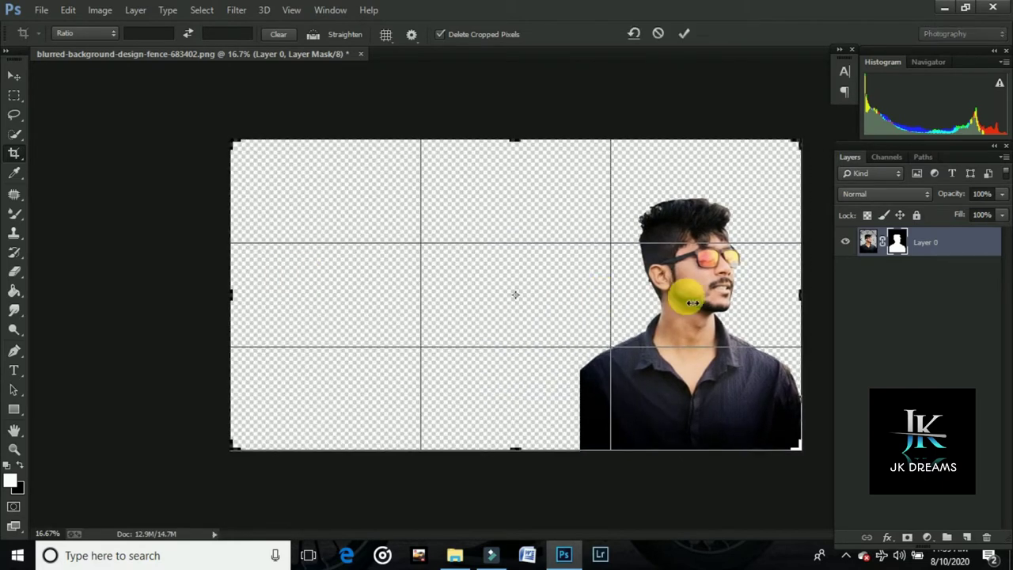
click(683, 34)
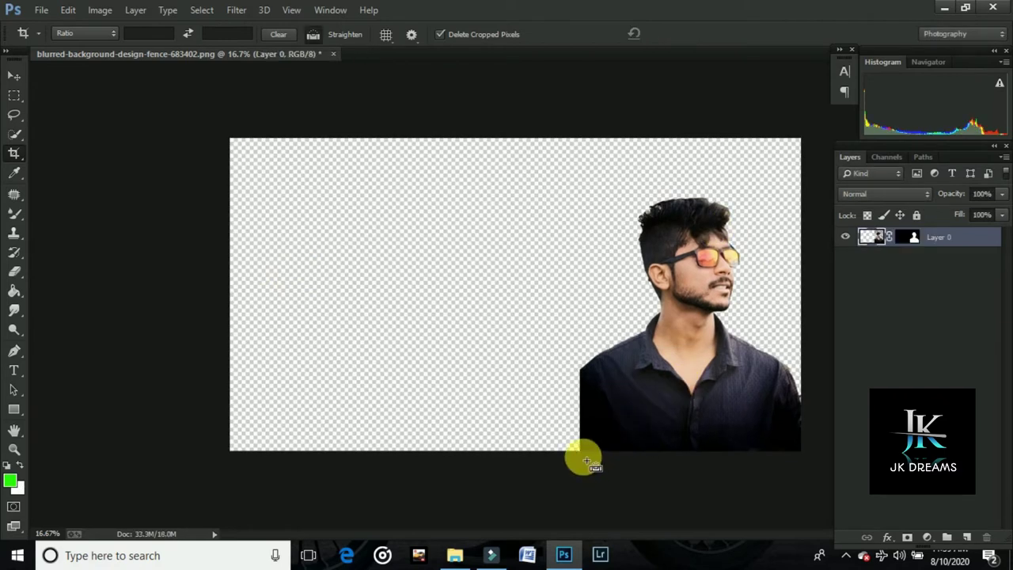
Move the man to centre, scale him to about 48% and rotate -15°
key(ctrl+t)
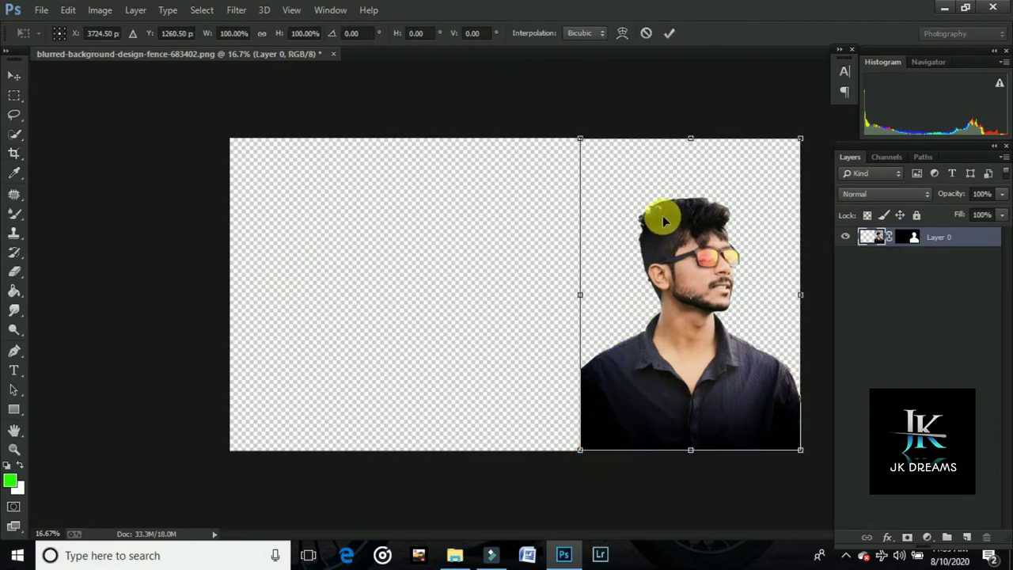
mouse_move(664, 221)
mouse_down()
mouse_move(467, 232)
mouse_move(495, 216)
mouse_up()
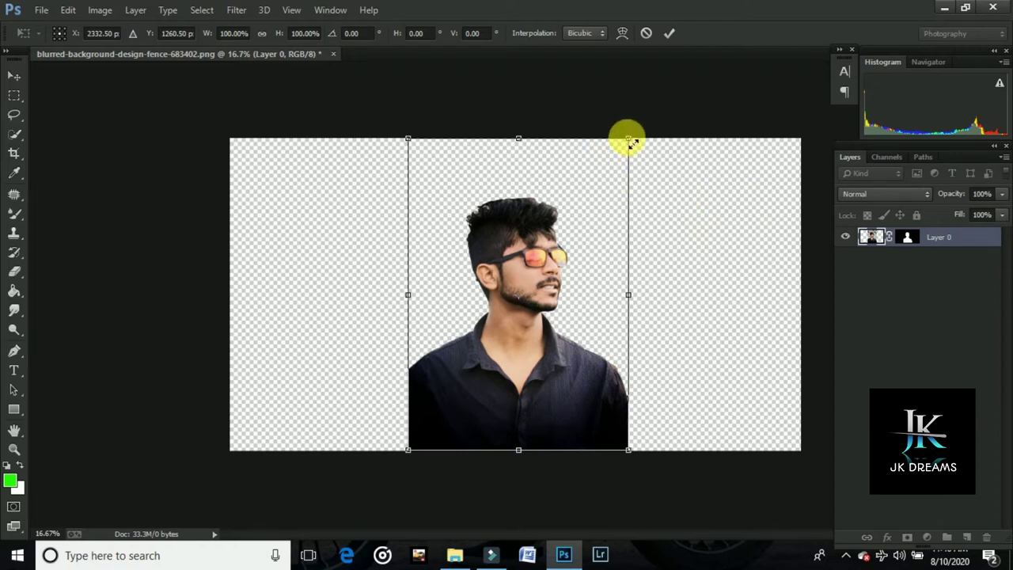
mouse_move(631, 142)
mouse_down()
mouse_move(529, 288)
mouse_move(530, 305)
mouse_move(519, 294)
mouse_move(530, 283)
mouse_up()
mouse_move(483, 324)
mouse_down()
mouse_move(535, 255)
mouse_move(522, 230)
mouse_move(538, 240)
mouse_move(554, 227)
mouse_up()
mouse_move(543, 276)
mouse_down()
mouse_move(540, 245)
mouse_move(525, 244)
mouse_move(528, 236)
mouse_up()
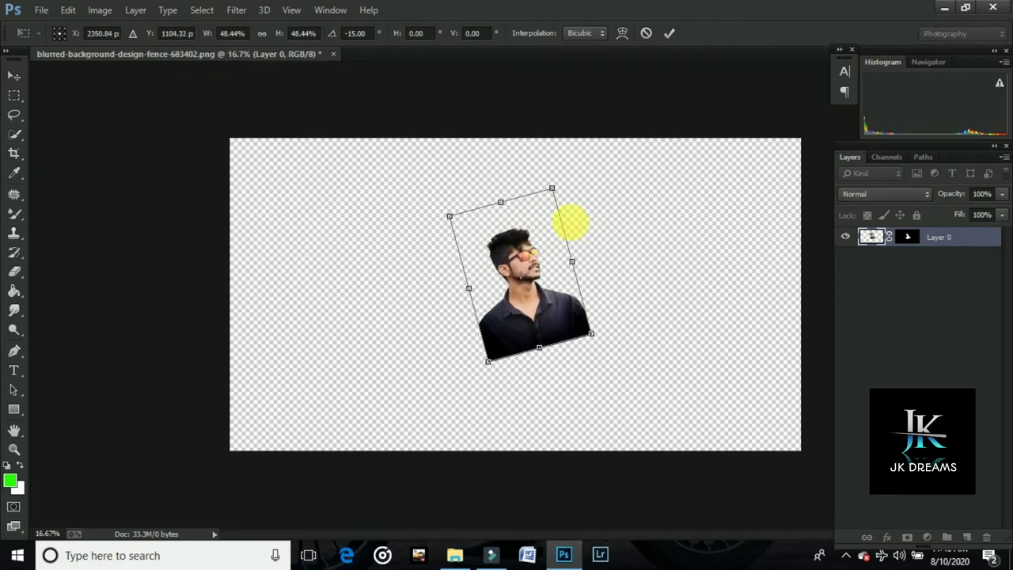
click(670, 33)
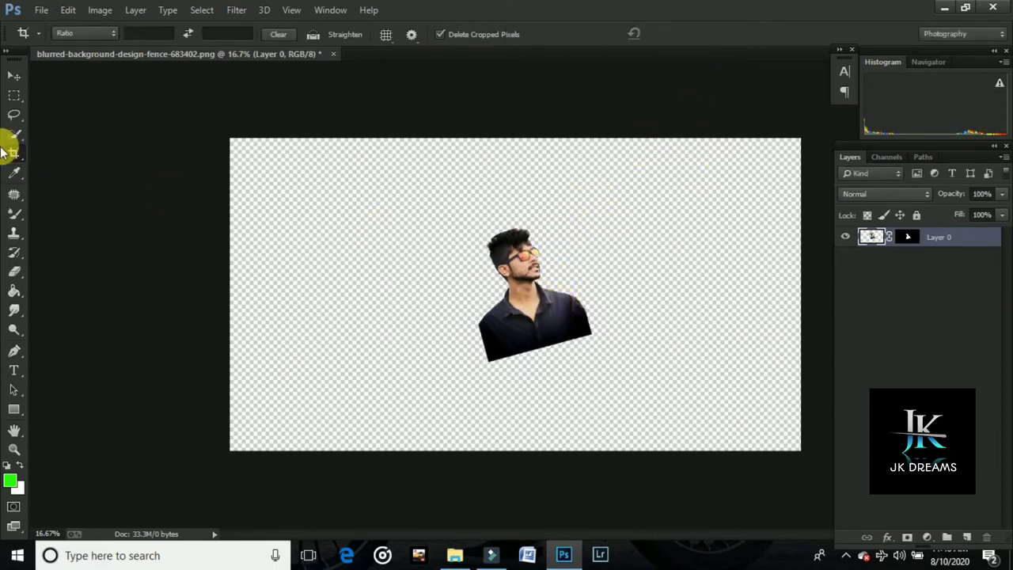
Nudge the man up-left and apply Black & White with Reds 66% and Yellows 45%
click(14, 75)
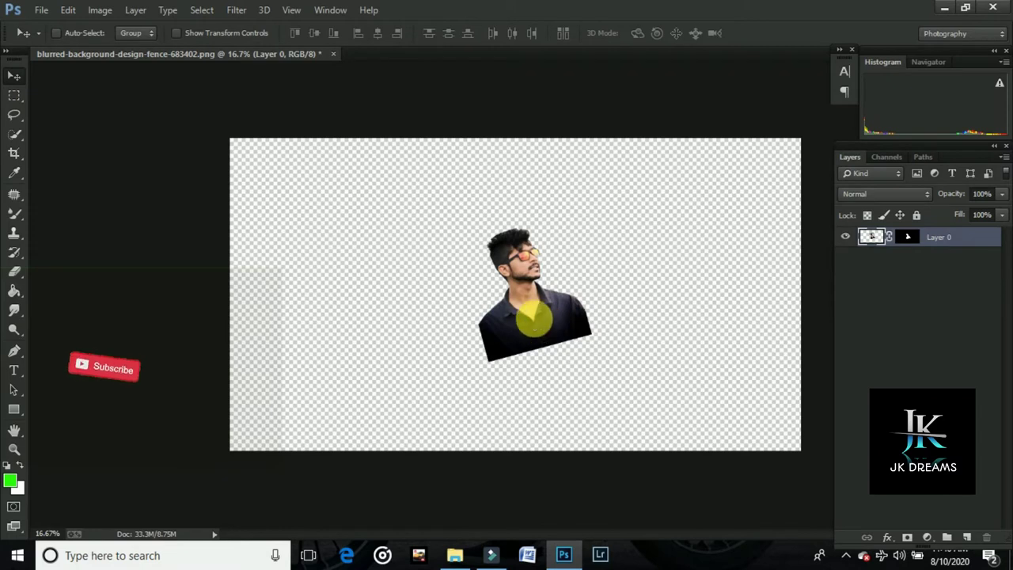
drag(534, 319, 530, 313)
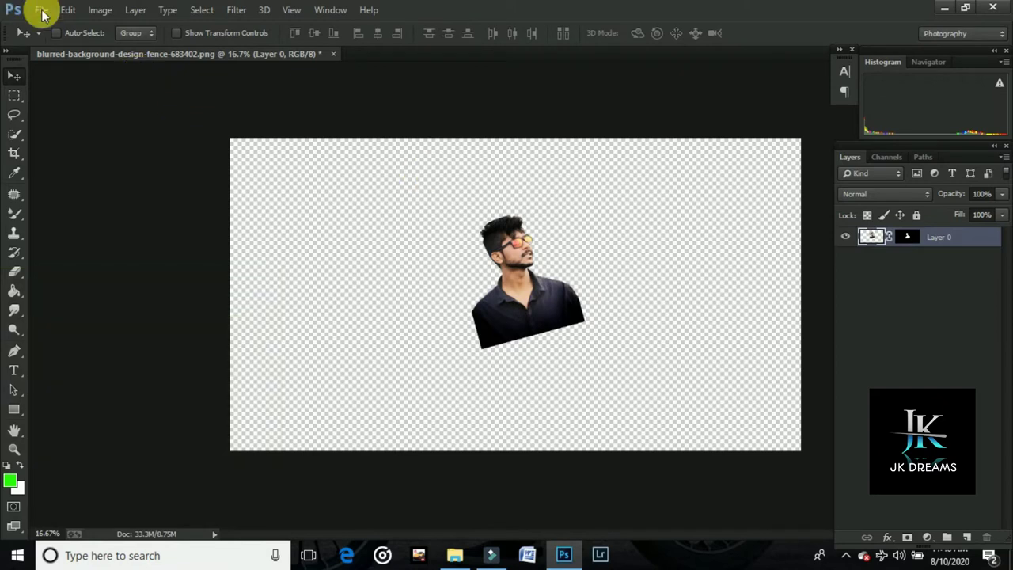
click(99, 14)
mouse_move(122, 48)
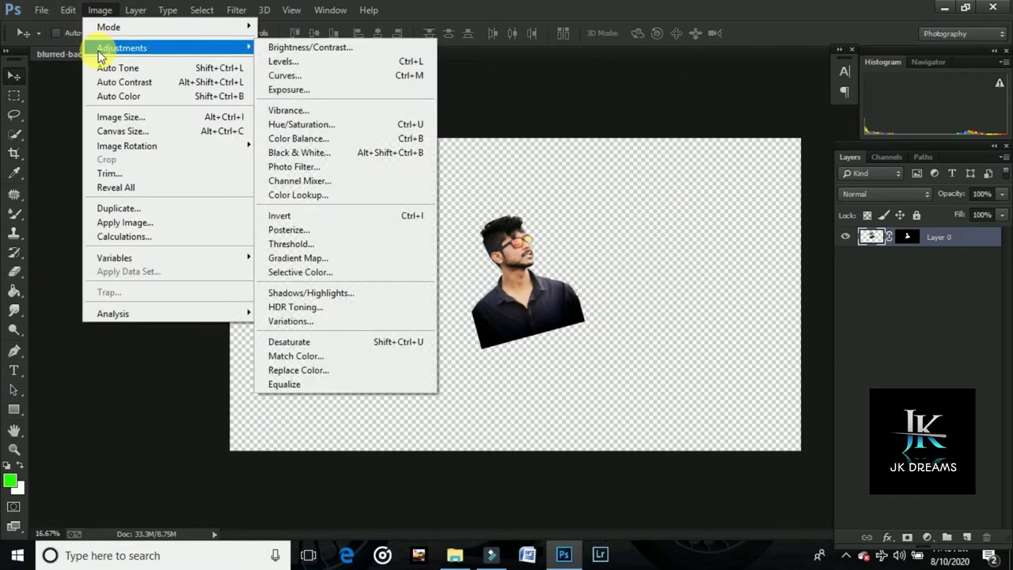
click(285, 153)
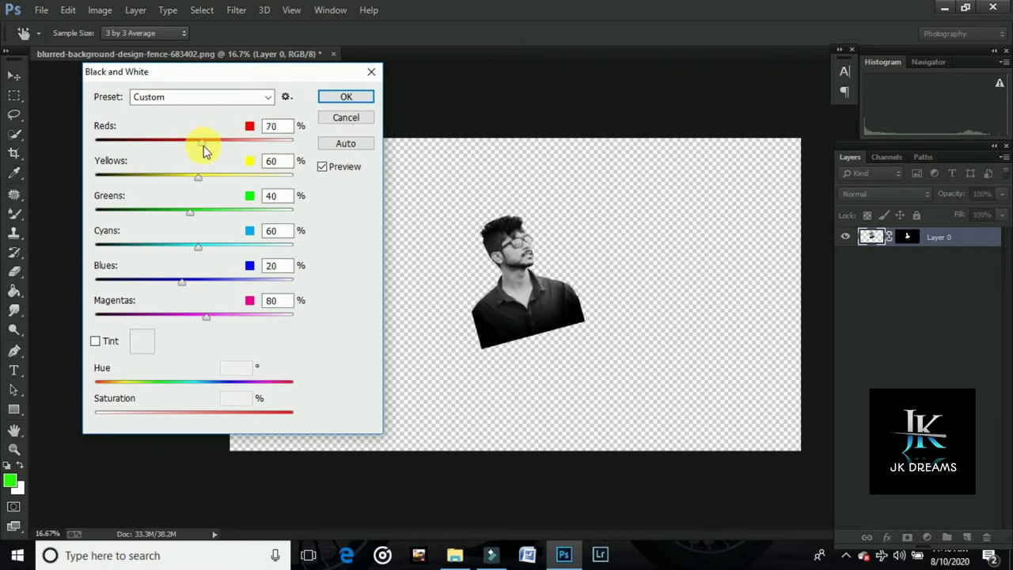
drag(207, 152, 192, 156)
drag(210, 153, 200, 154)
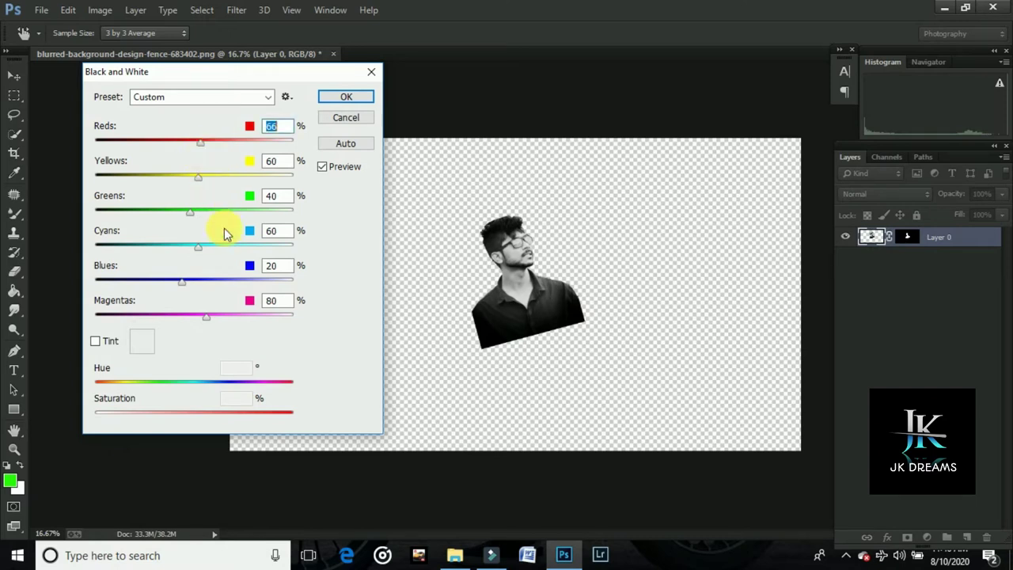
drag(177, 182, 176, 181)
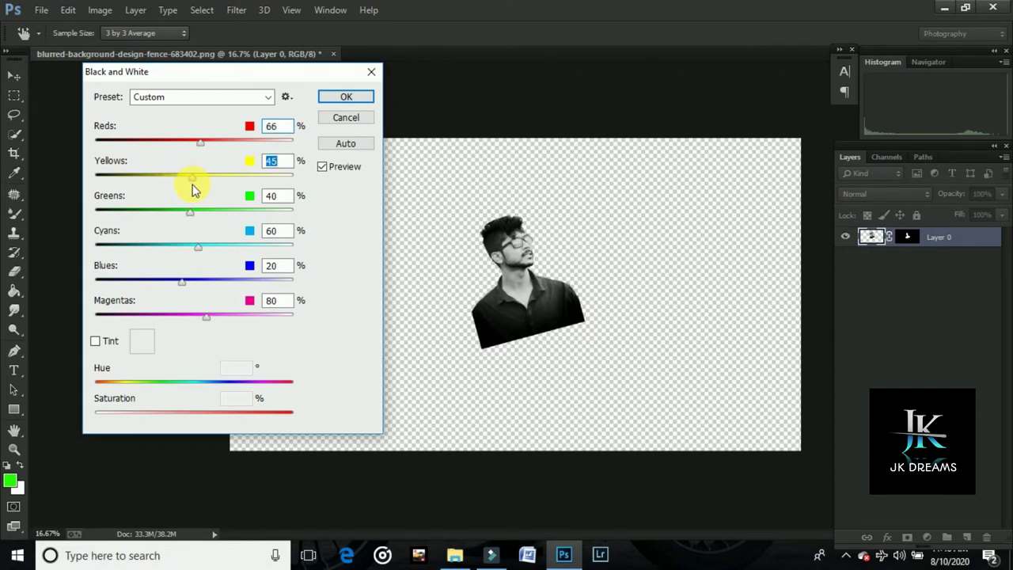
click(344, 93)
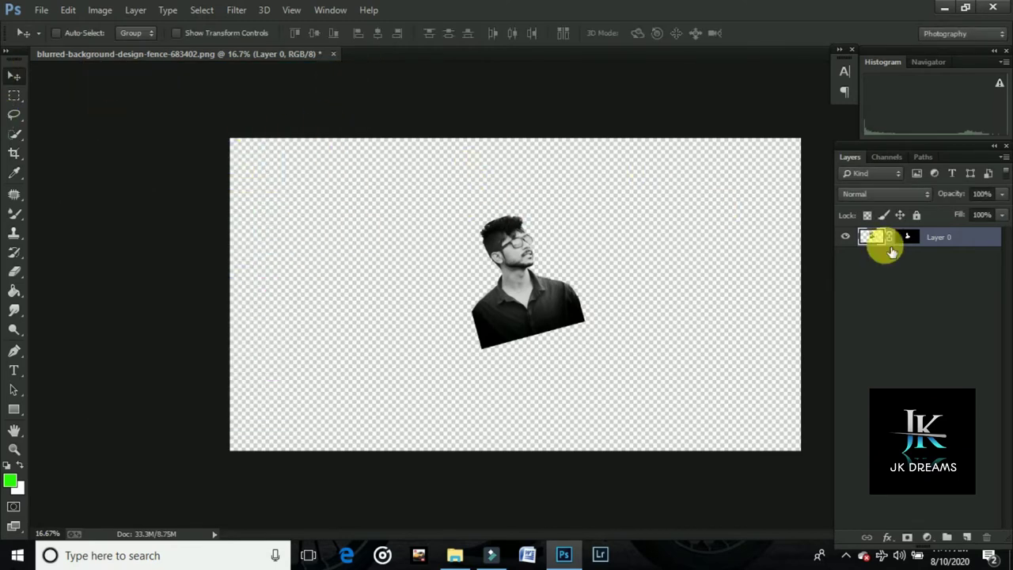
Add a new empty layer named BACKGROUND
click(914, 239)
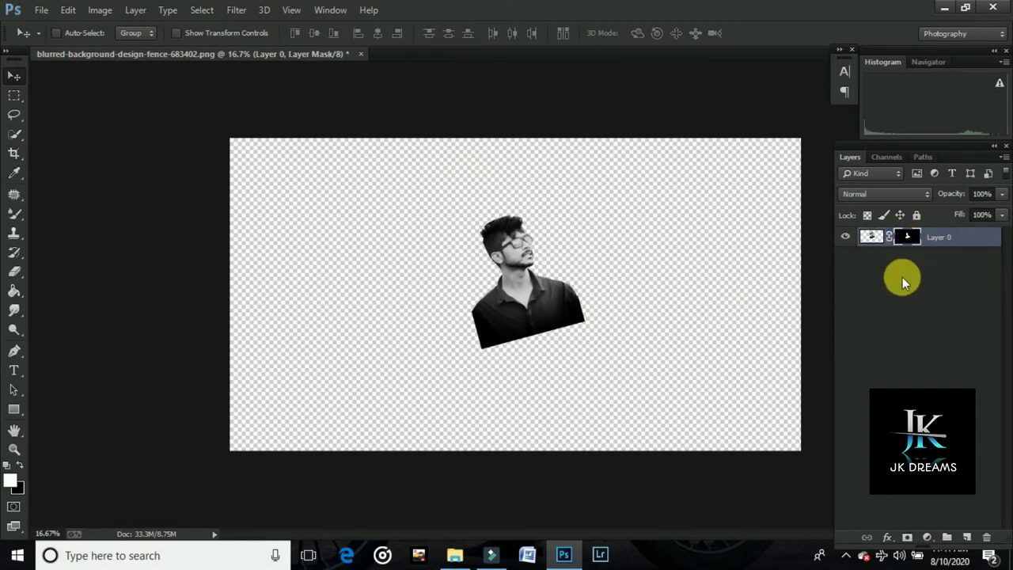
click(967, 537)
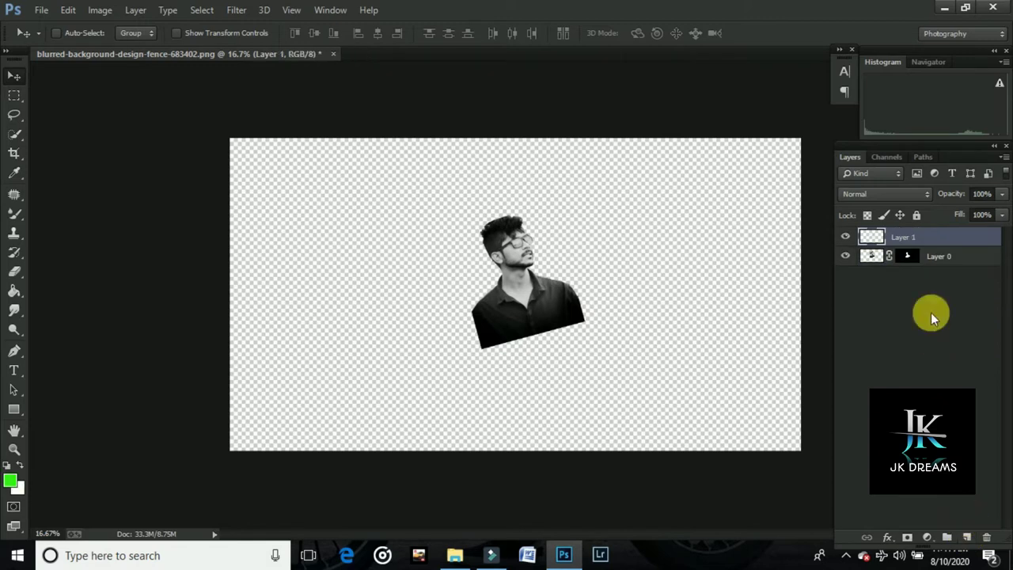
key(h)
double_click(903, 236)
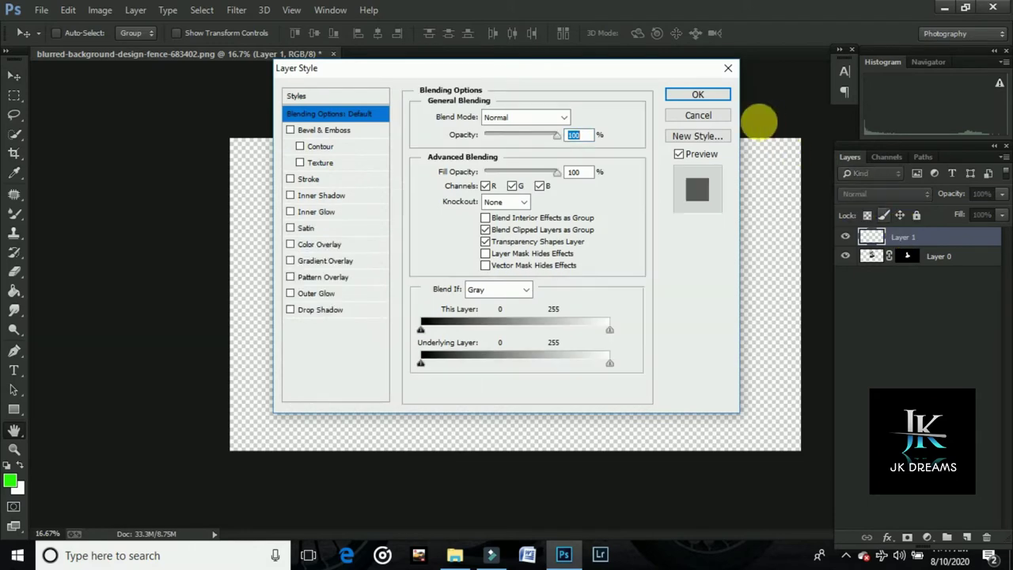
key(Escape)
double_click(910, 237)
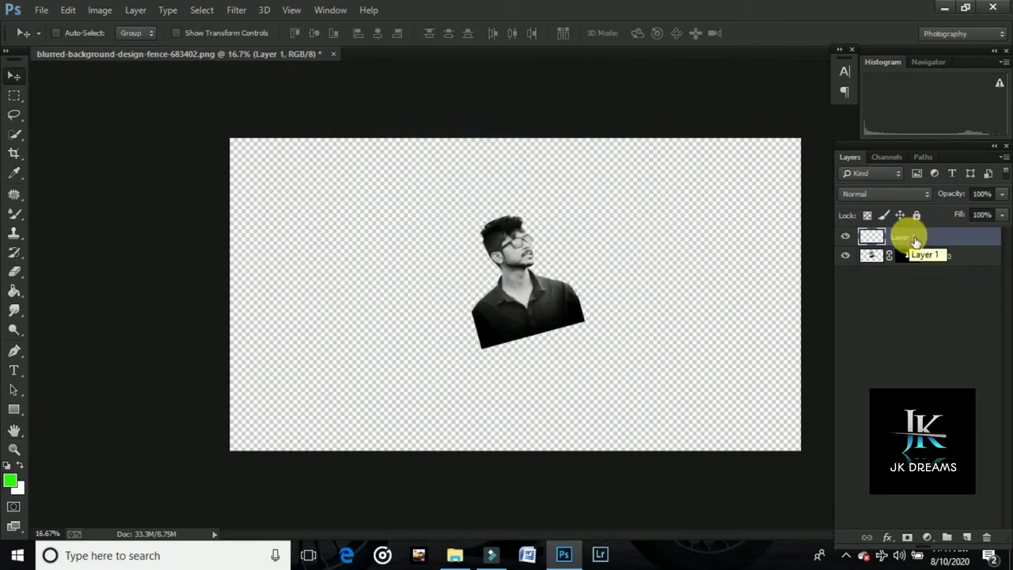
double_click(910, 238)
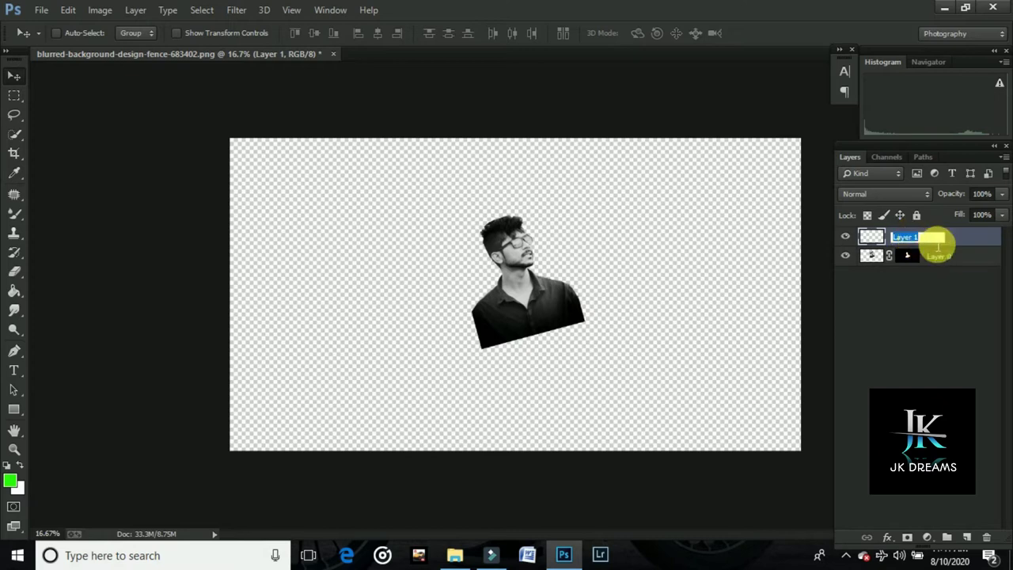
text(BAC)
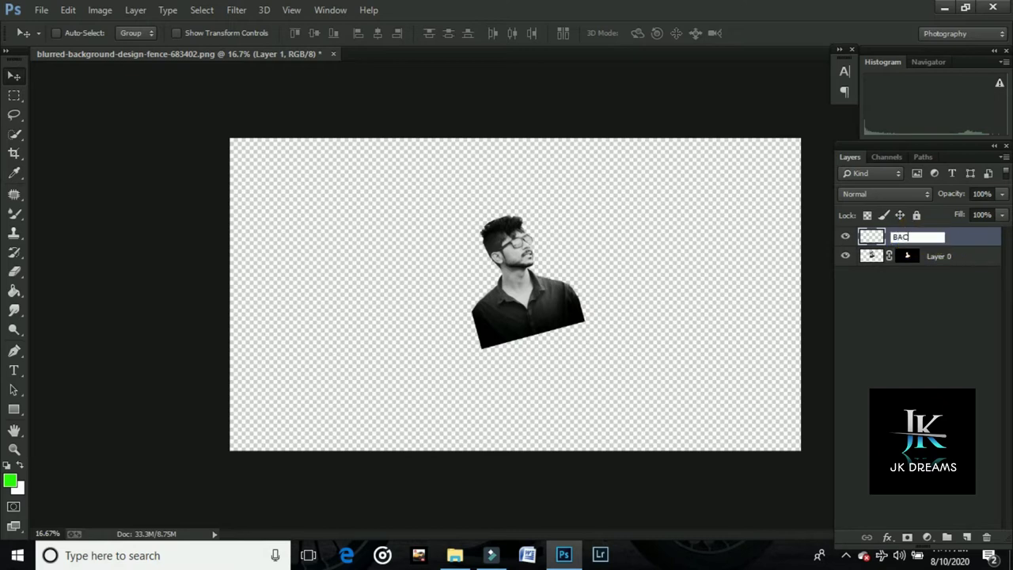
text(KGRO)
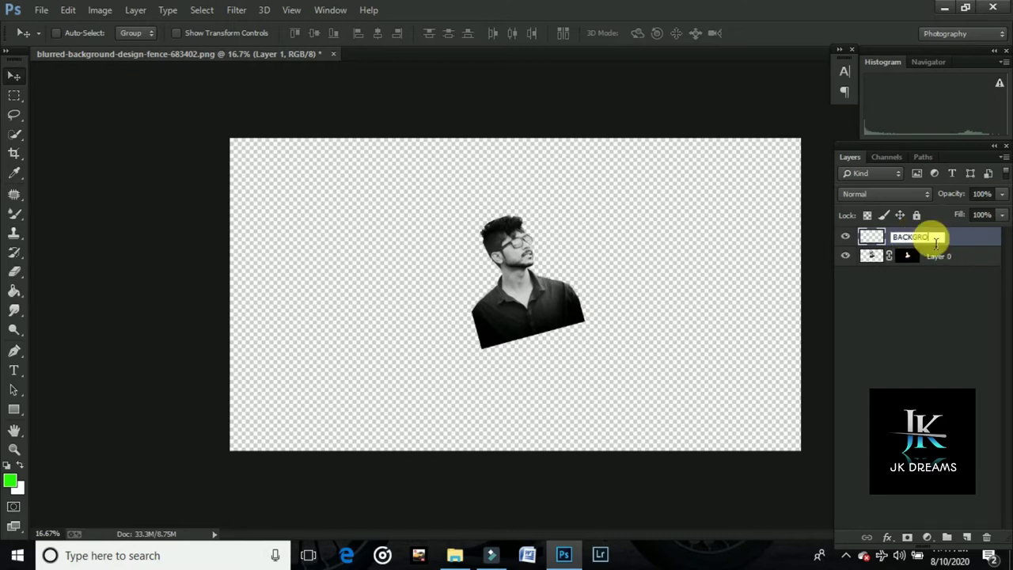
text(UND)
key(Return)
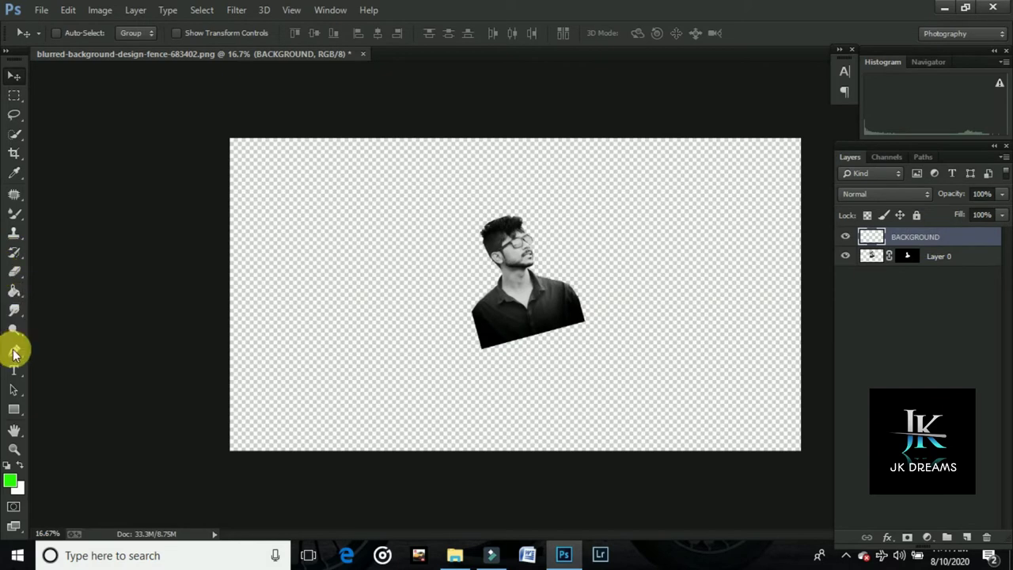
Fill BACKGROUND with light grey #d6dbd5 and move Layer 0 above it
click(11, 292)
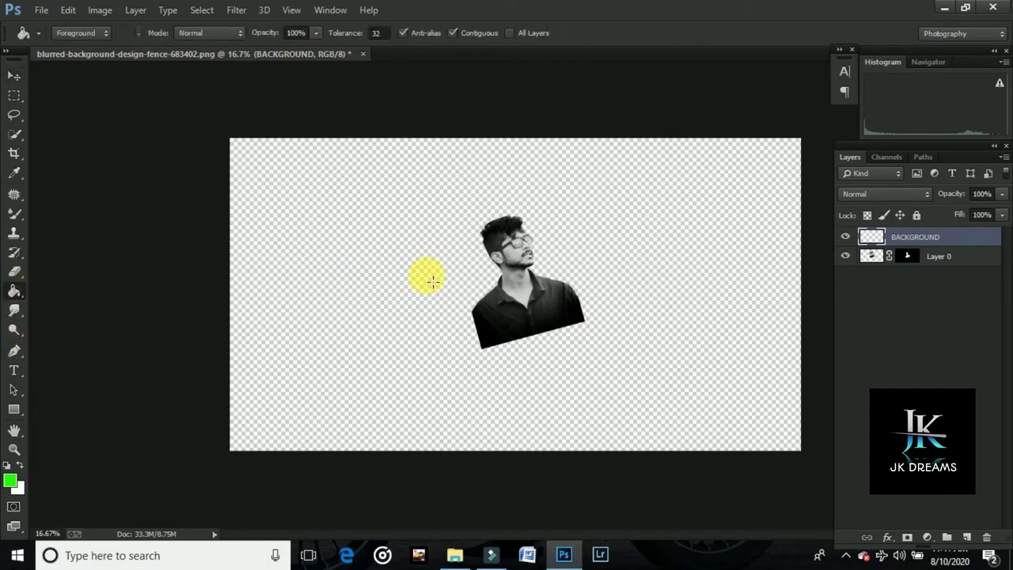
click(8, 483)
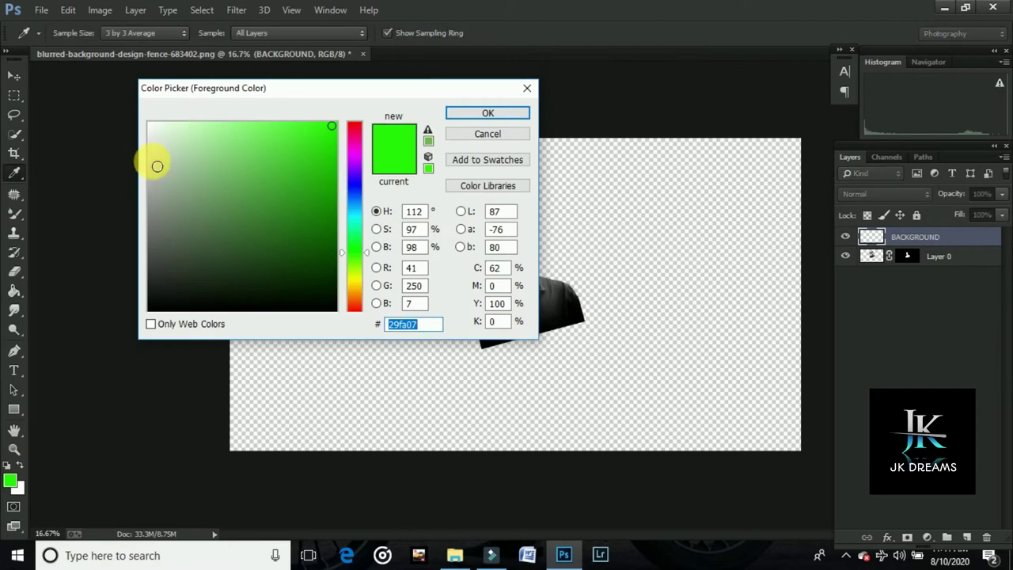
click(151, 156)
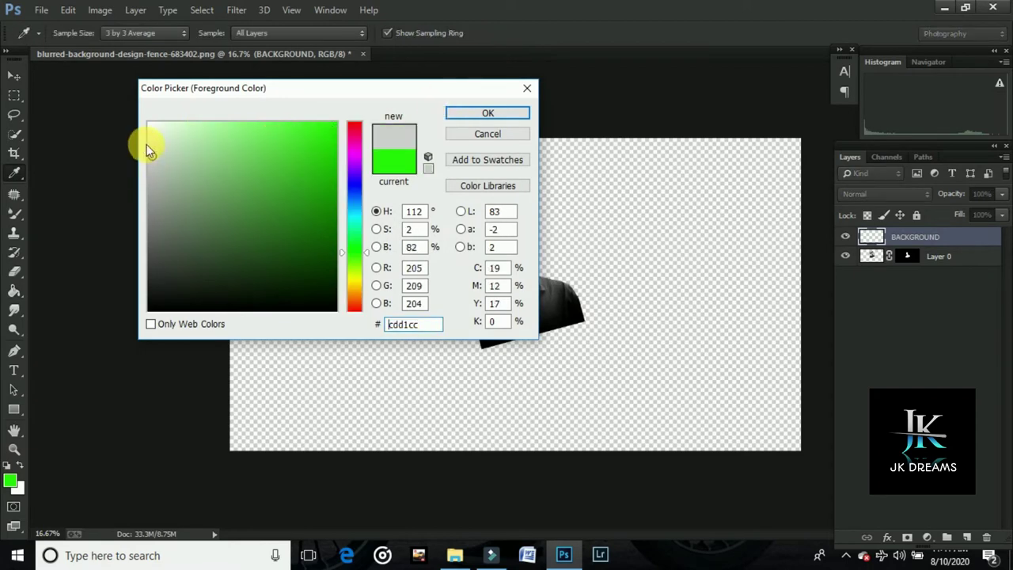
click(155, 148)
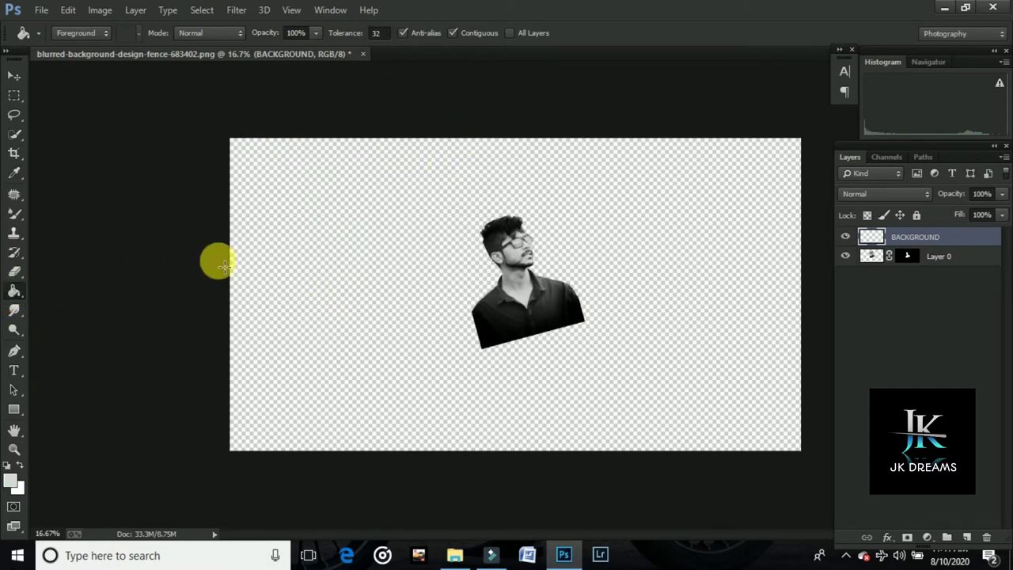
click(287, 223)
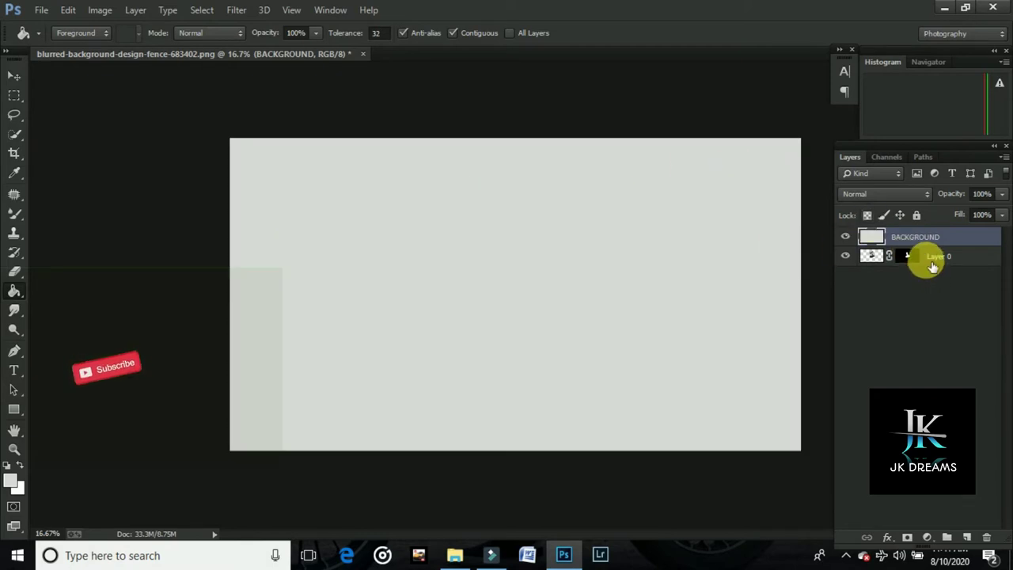
drag(931, 261, 930, 234)
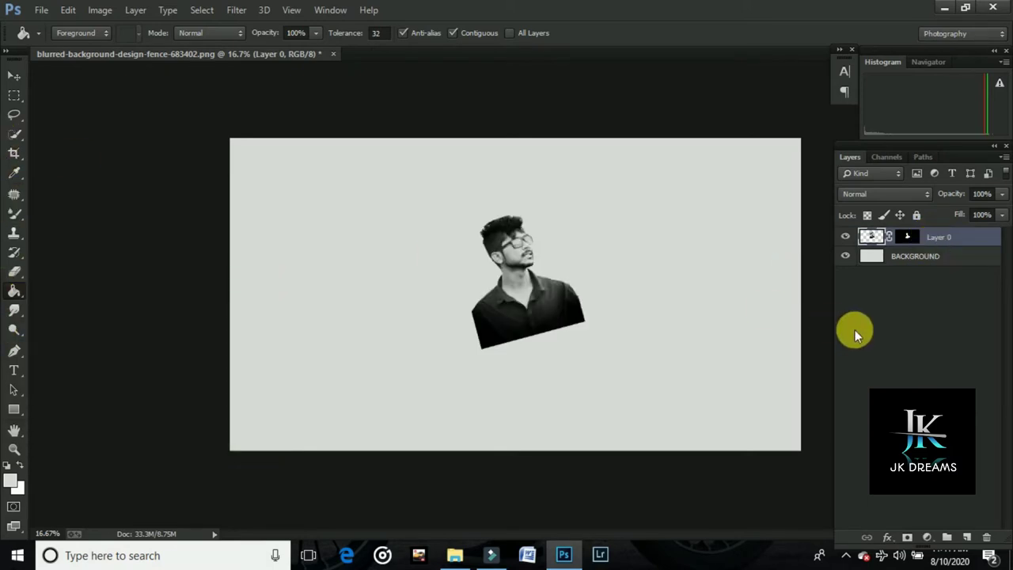
Erase the shirt's lower-left corner with a hard round eraser tip
click(14, 271)
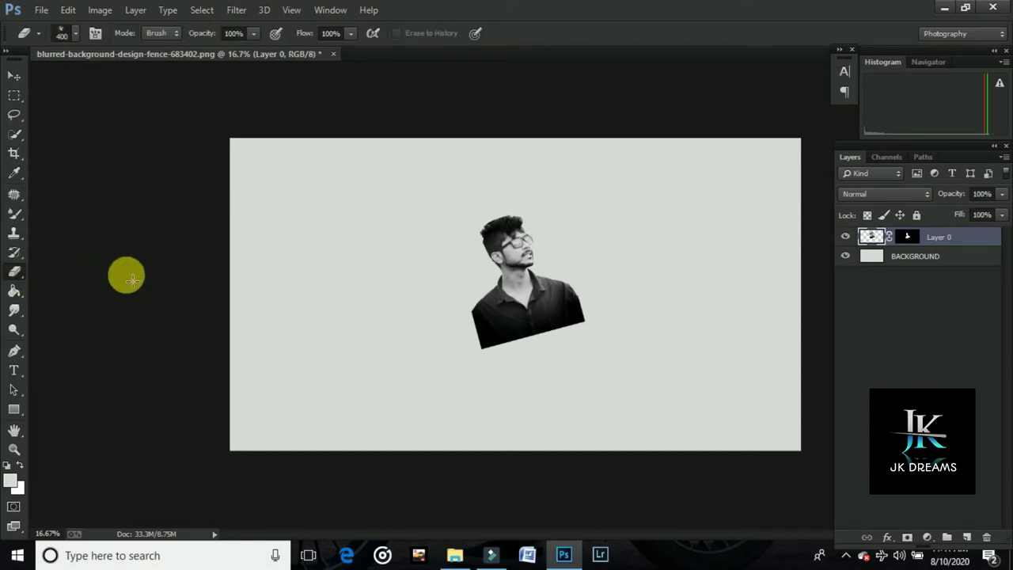
click(70, 36)
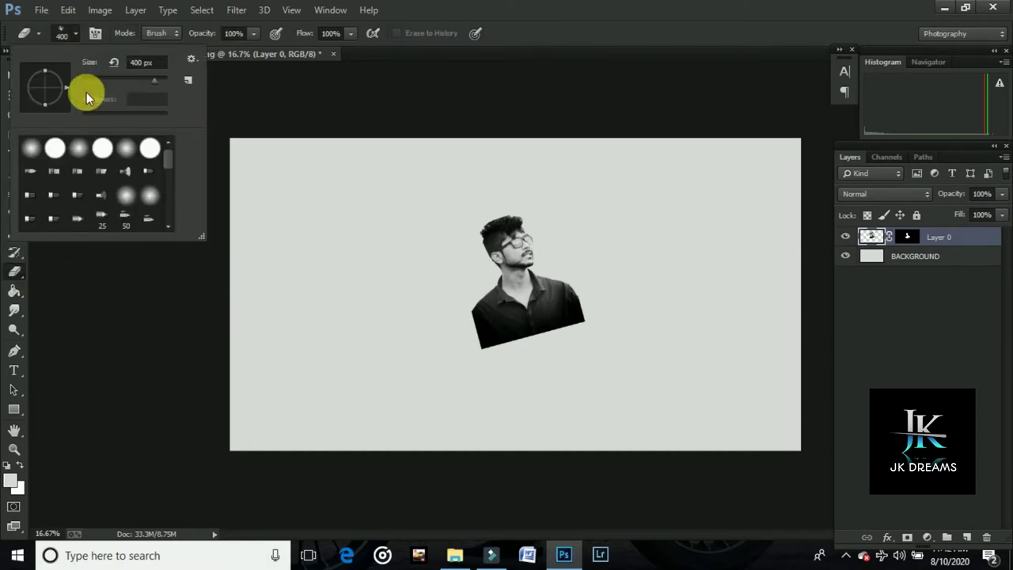
click(44, 154)
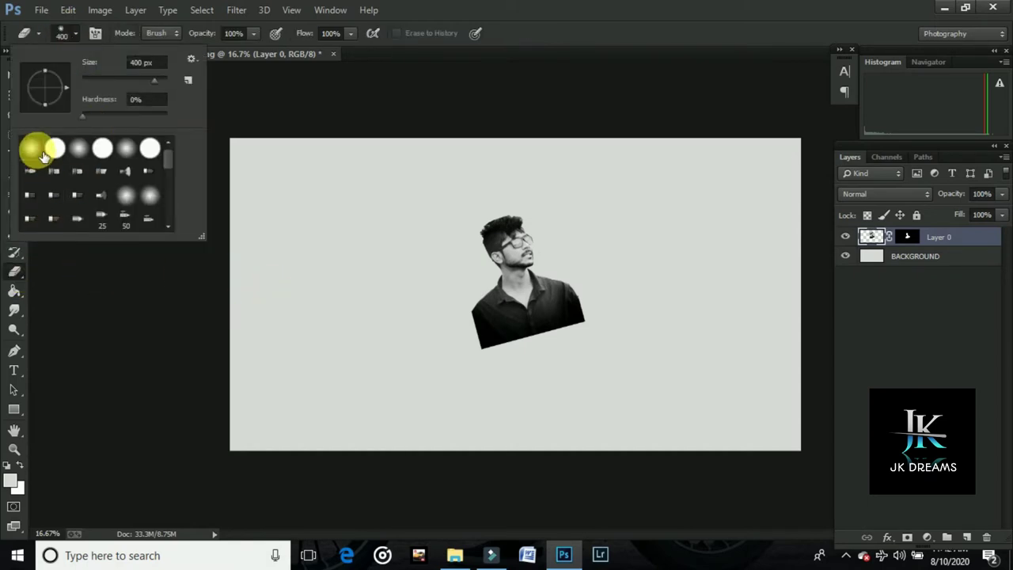
click(472, 349)
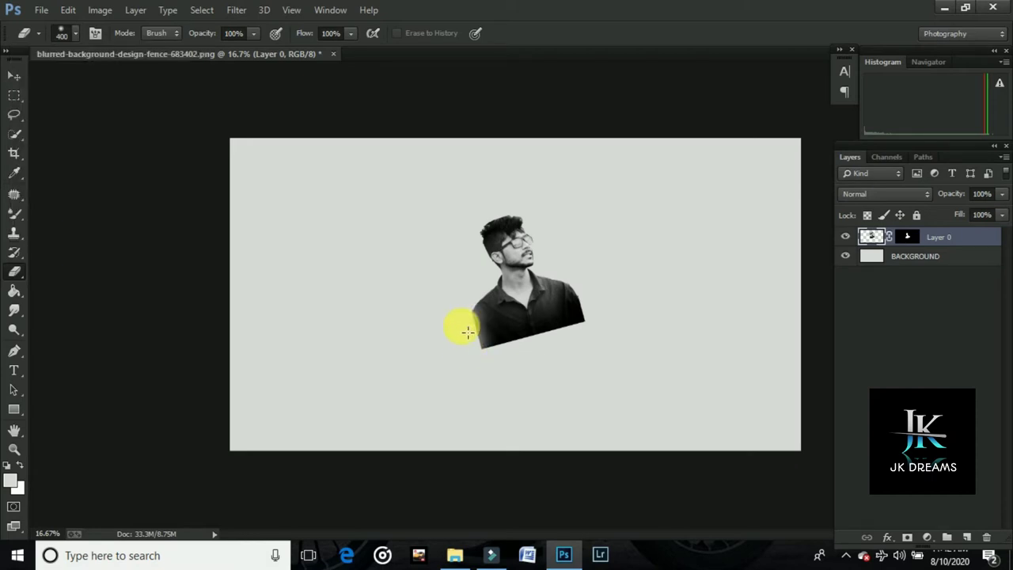
mouse_move(472, 357)
mouse_down()
mouse_move(529, 358)
mouse_move(616, 327)
mouse_move(599, 312)
mouse_move(581, 339)
mouse_move(507, 376)
mouse_move(517, 362)
mouse_move(572, 355)
mouse_move(474, 362)
mouse_up()
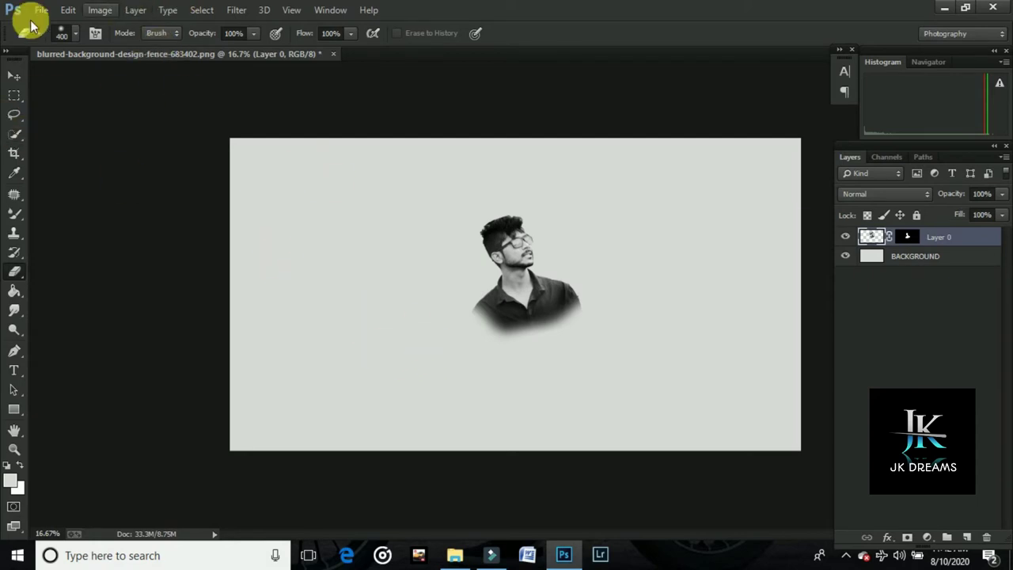
Switch the eraser to the 27 px scattered brush preset
click(72, 34)
scroll(98, 206, down, 1)
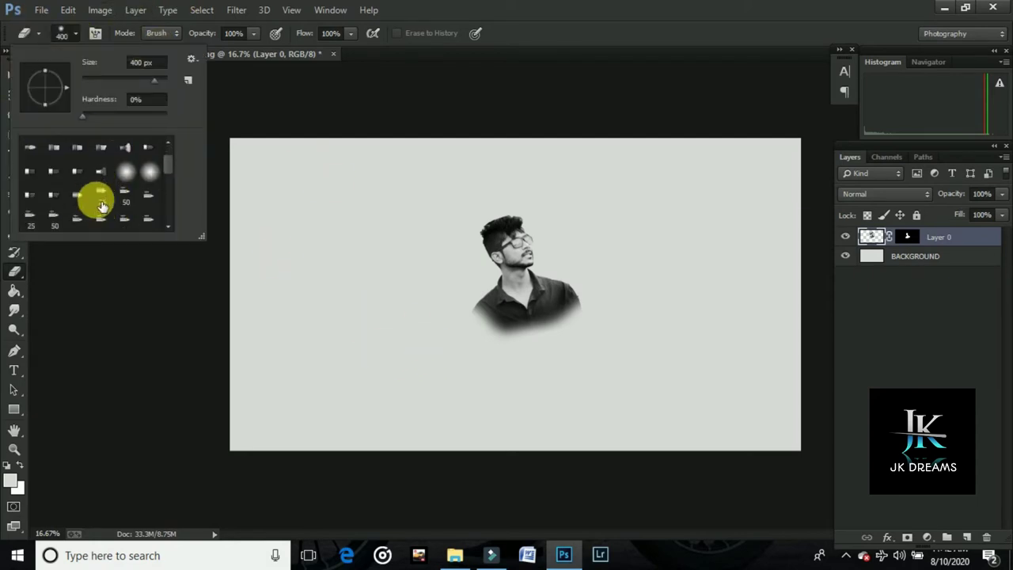
scroll(71, 202, down, 1)
scroll(50, 201, down, 1)
scroll(52, 204, down, 1)
scroll(43, 210, down, 1)
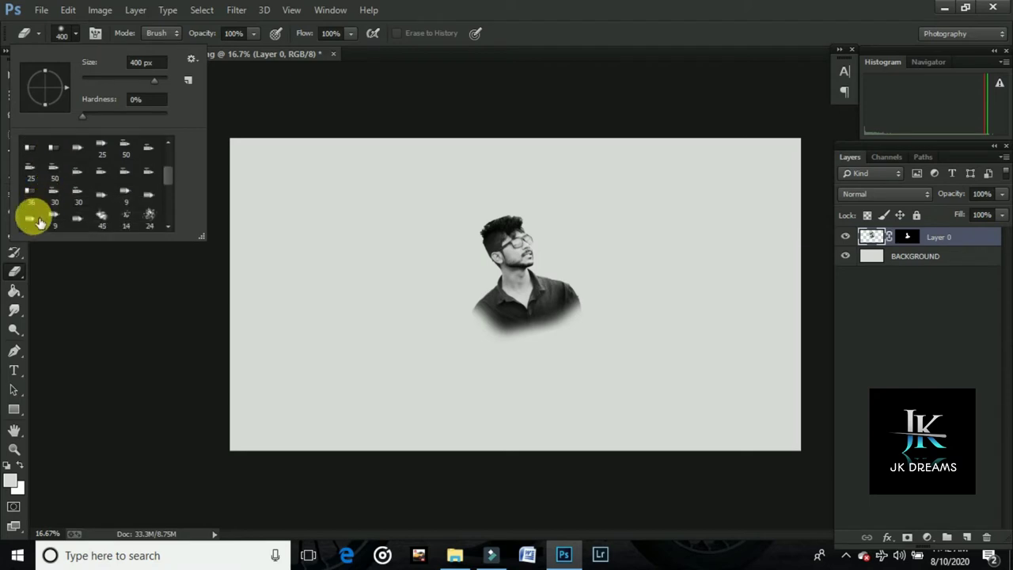
scroll(32, 215, down, 1)
scroll(40, 209, down, 1)
click(34, 214)
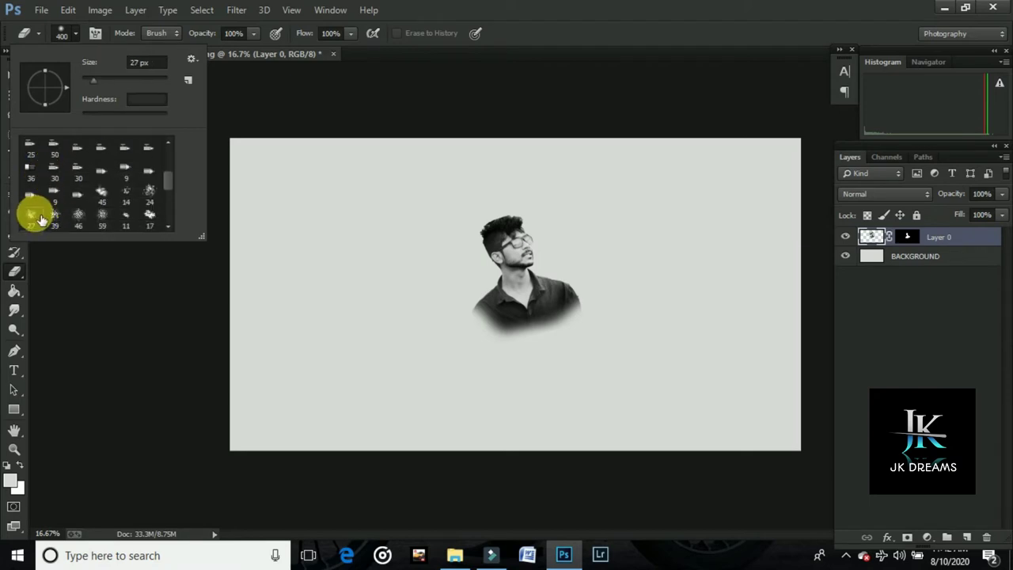
click(396, 299)
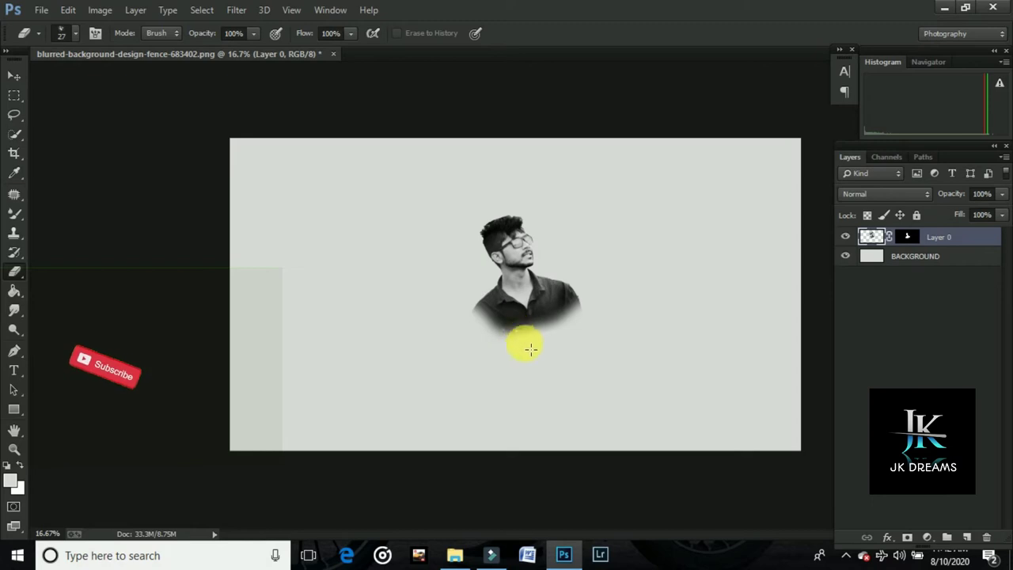
Enlarge the eraser to 100 and fade the shirt's lower-left and lower-right edges
key(bracketright)
key(bracketright)
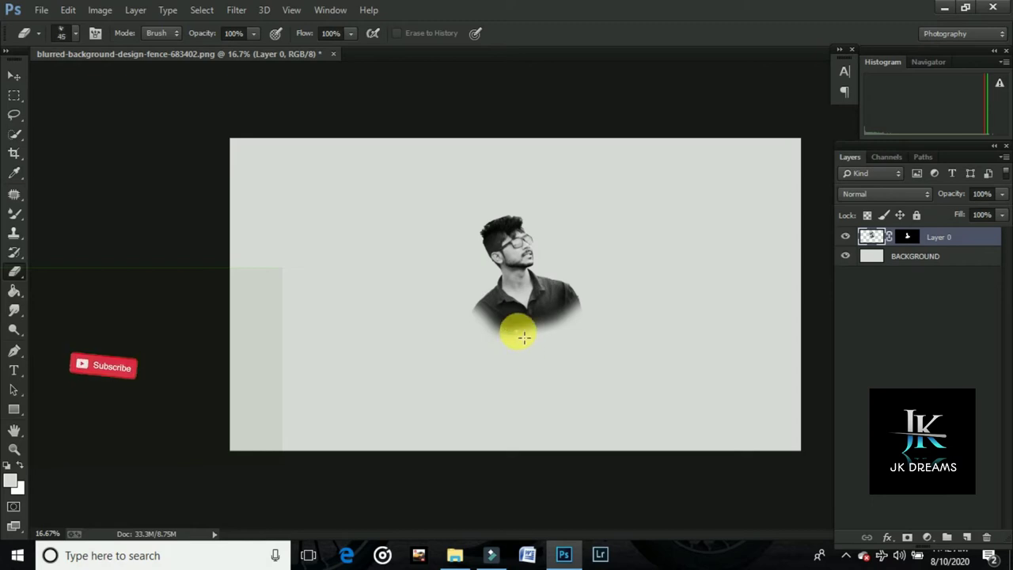
key(bracketright)
key(bracketright)
key(bracketright)
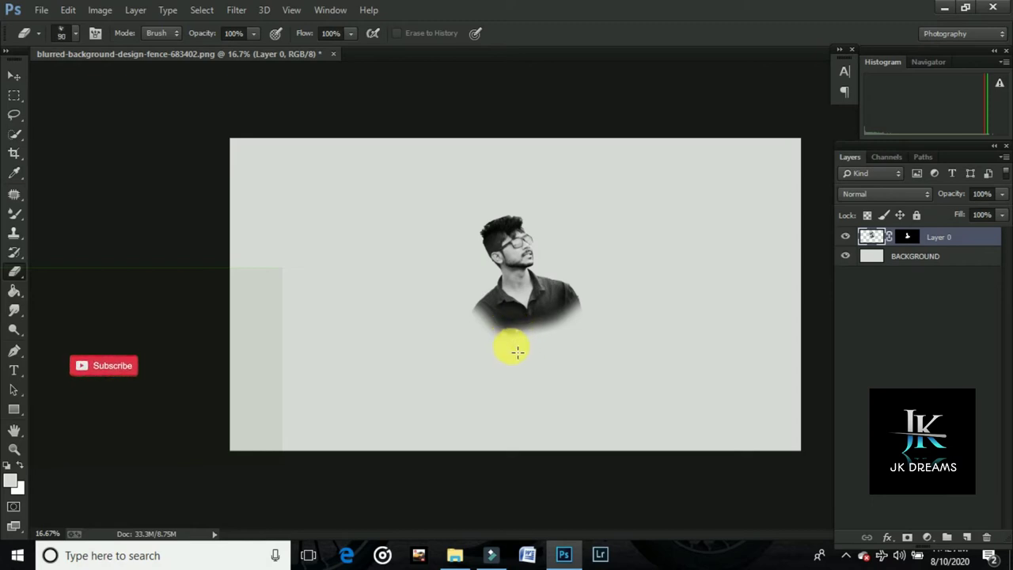
key(bracketright)
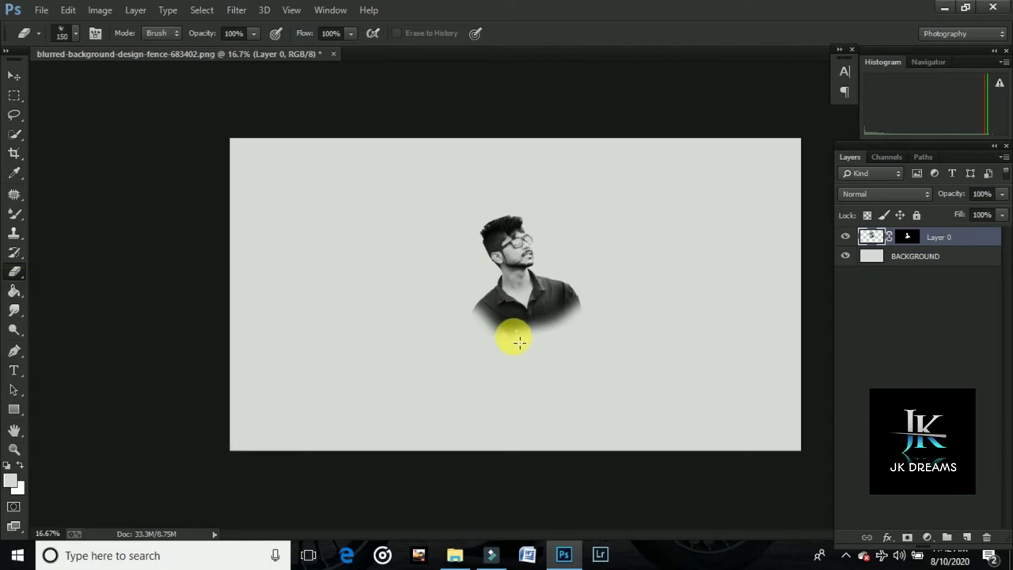
mouse_move(519, 342)
mouse_down()
mouse_move(488, 337)
mouse_move(488, 323)
mouse_move(481, 332)
mouse_move(535, 340)
mouse_up()
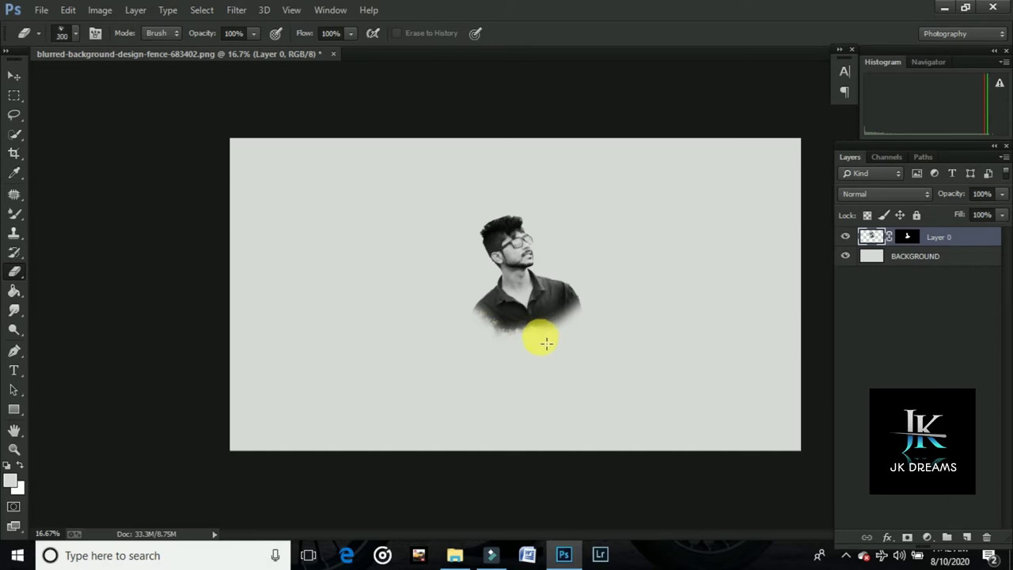
mouse_move(560, 334)
mouse_down()
mouse_move(576, 328)
mouse_move(498, 339)
mouse_move(473, 331)
mouse_move(508, 349)
mouse_move(563, 341)
mouse_move(588, 316)
mouse_up()
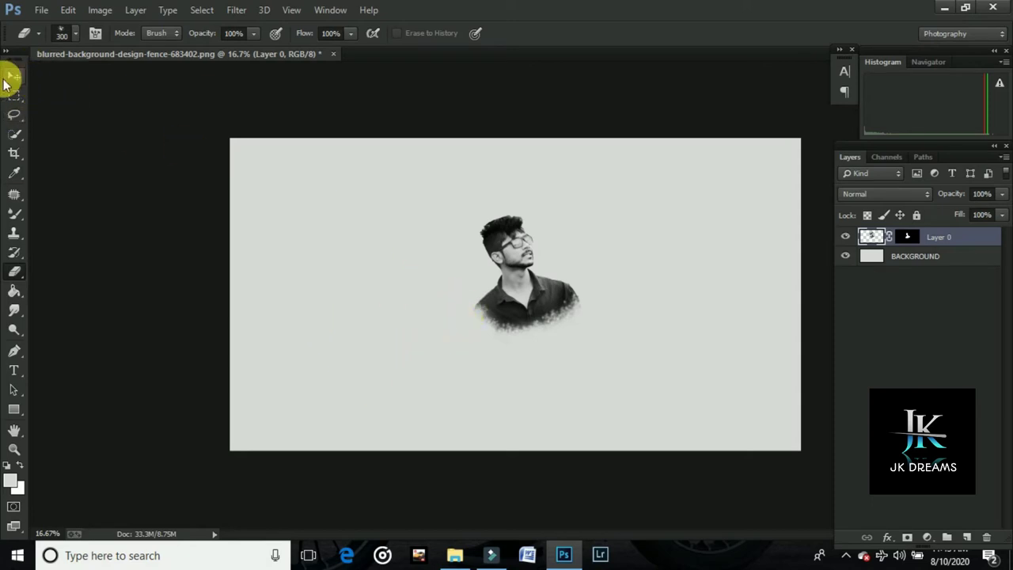
Shift the man 120 px left and 60 px down
click(9, 77)
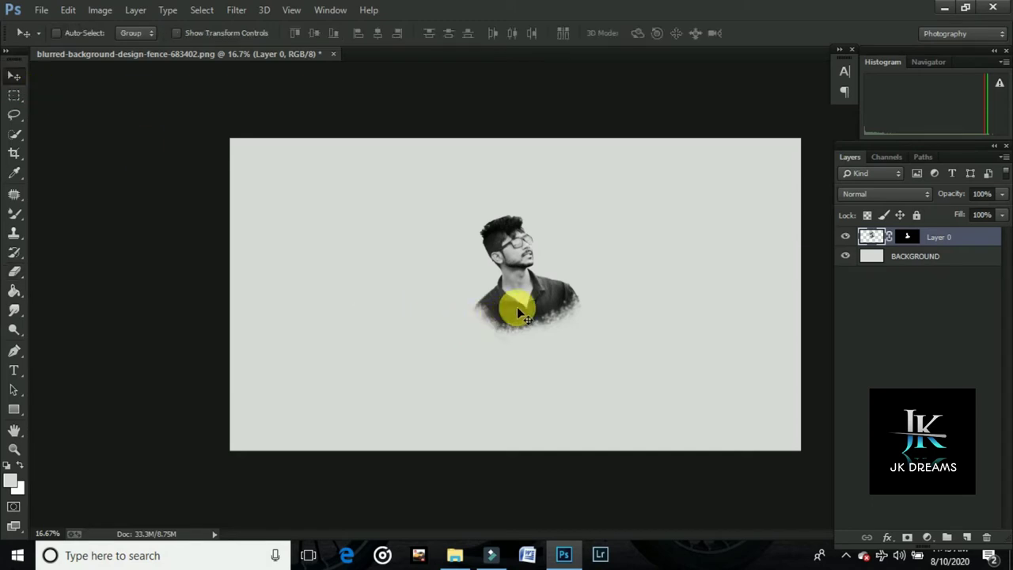
mouse_move(518, 314)
mouse_down()
mouse_move(504, 318)
mouse_move(512, 300)
mouse_up()
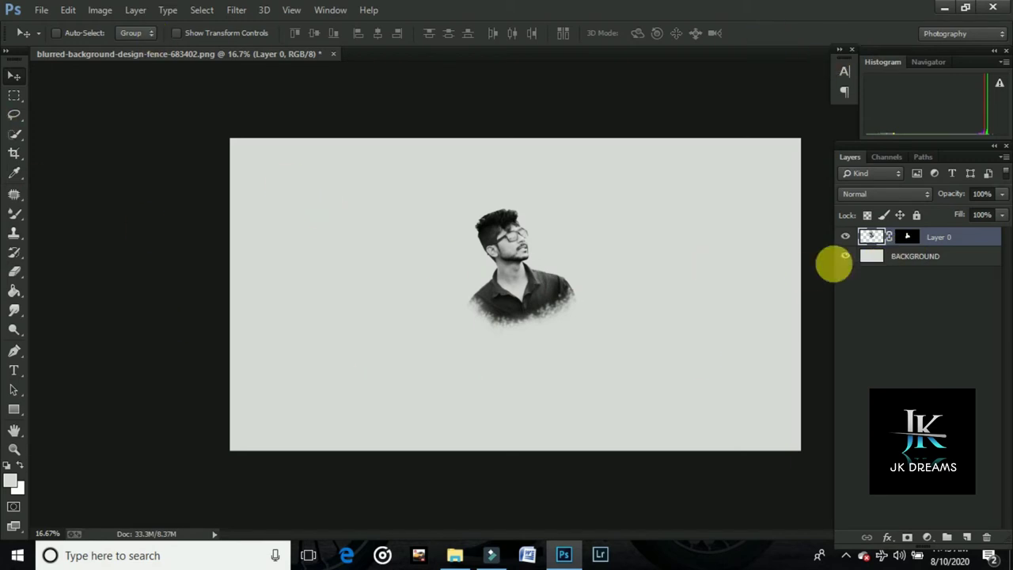
click(906, 235)
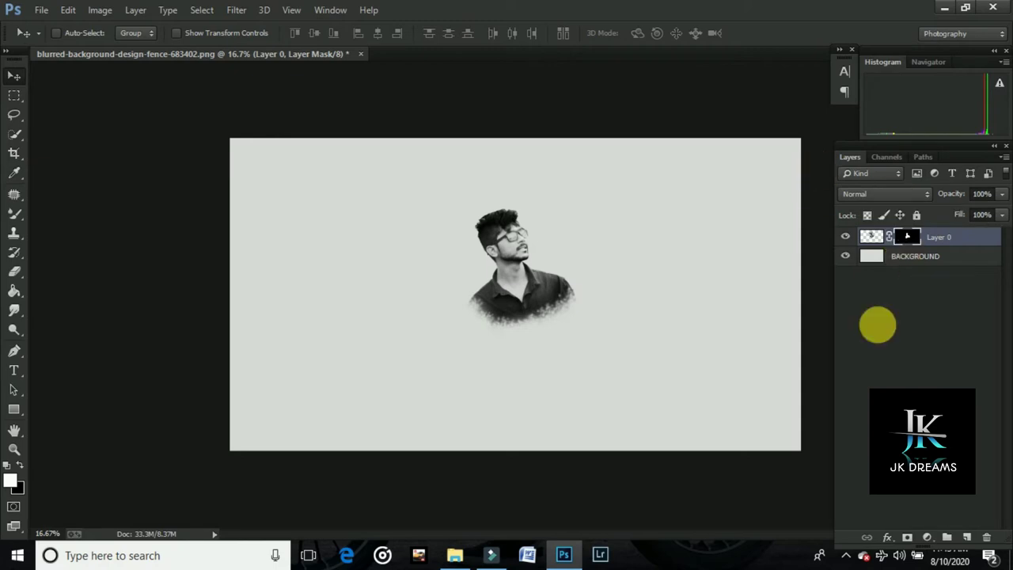
Add a new empty layer named COLOUR above the man
click(966, 537)
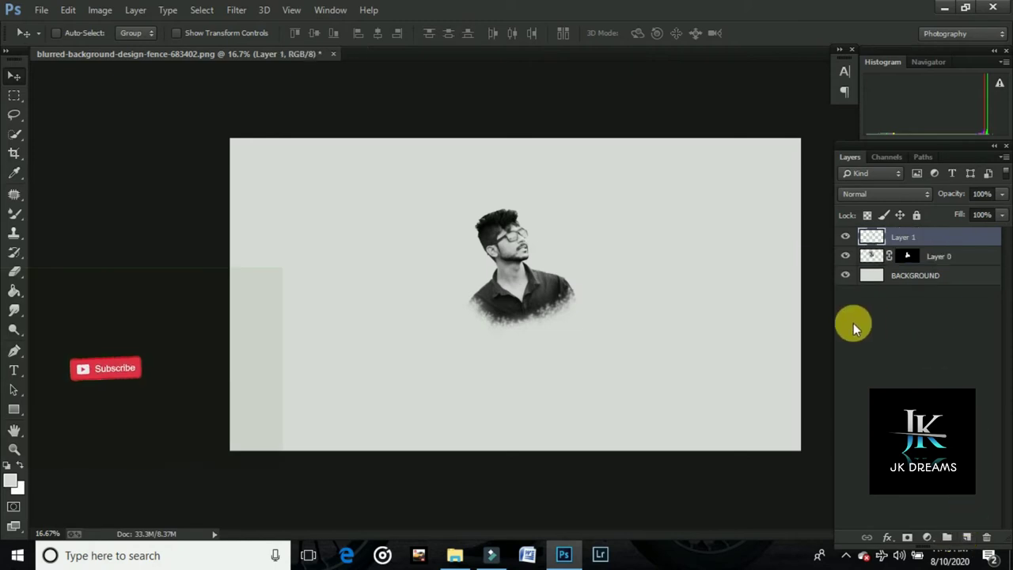
double_click(924, 239)
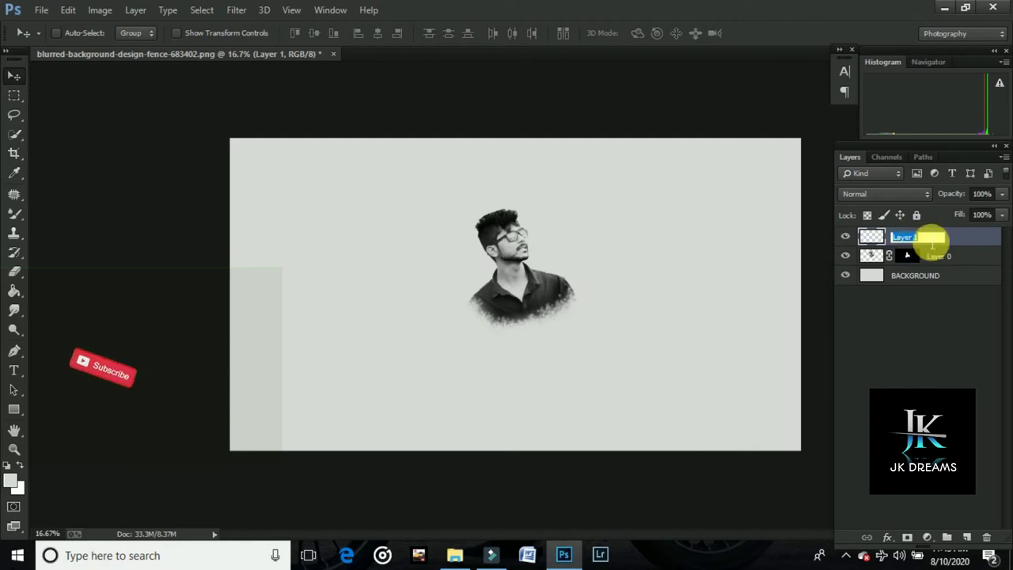
text(c)
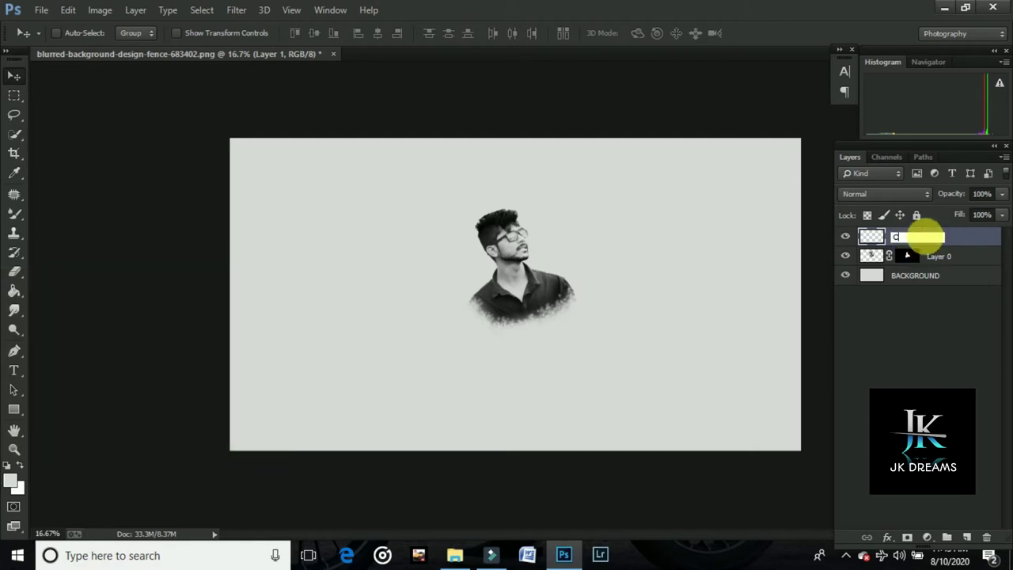
text(OLOUR)
key(Return)
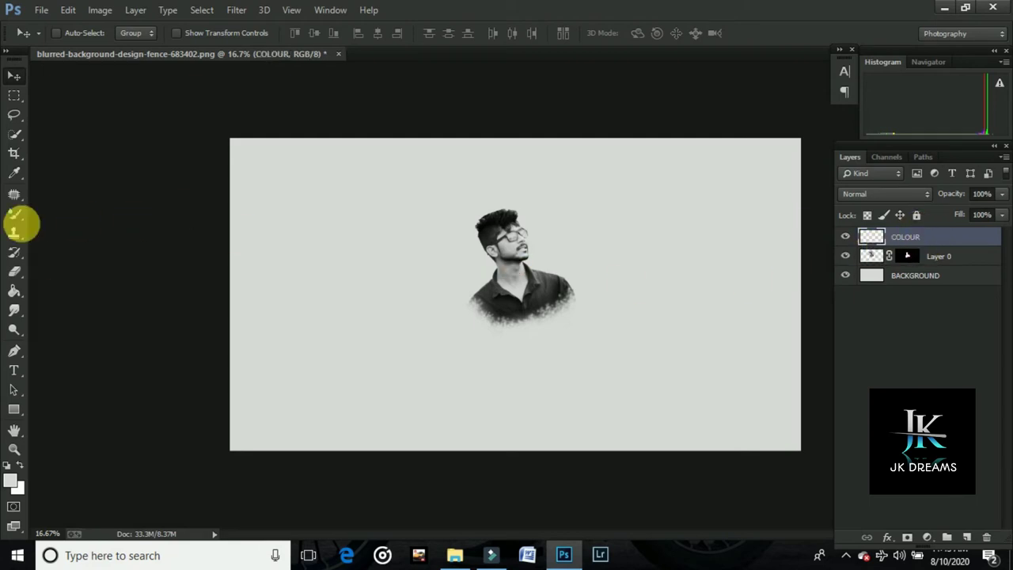
Select the Mixer Brush with saffron orange fb6e07 as the foreground colour
click(15, 291)
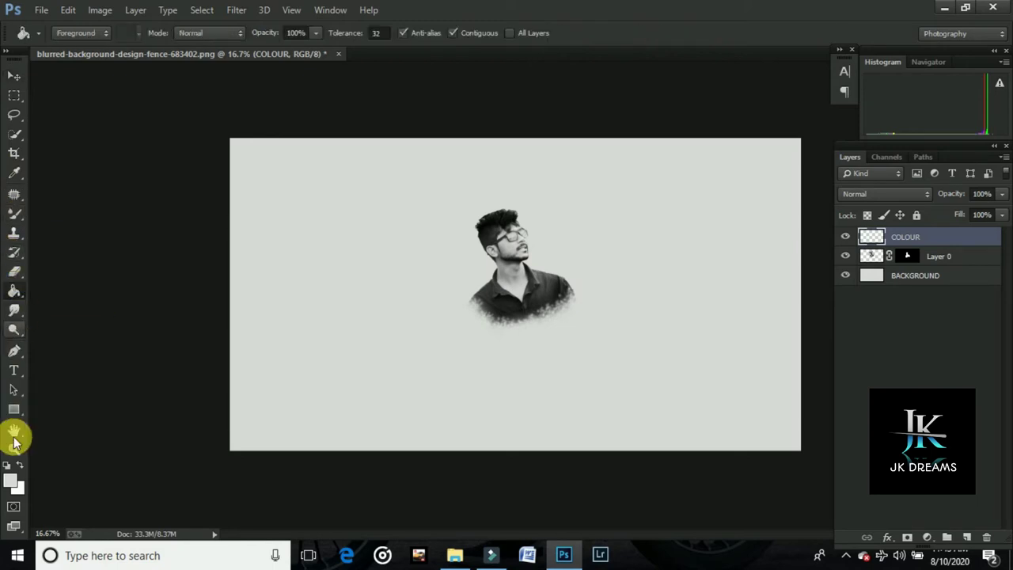
click(17, 211)
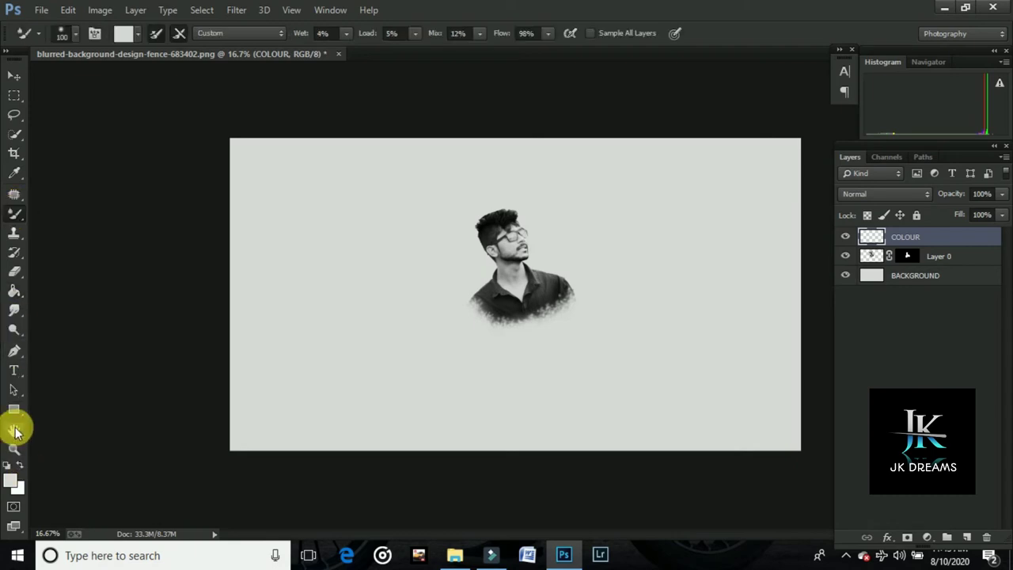
click(9, 479)
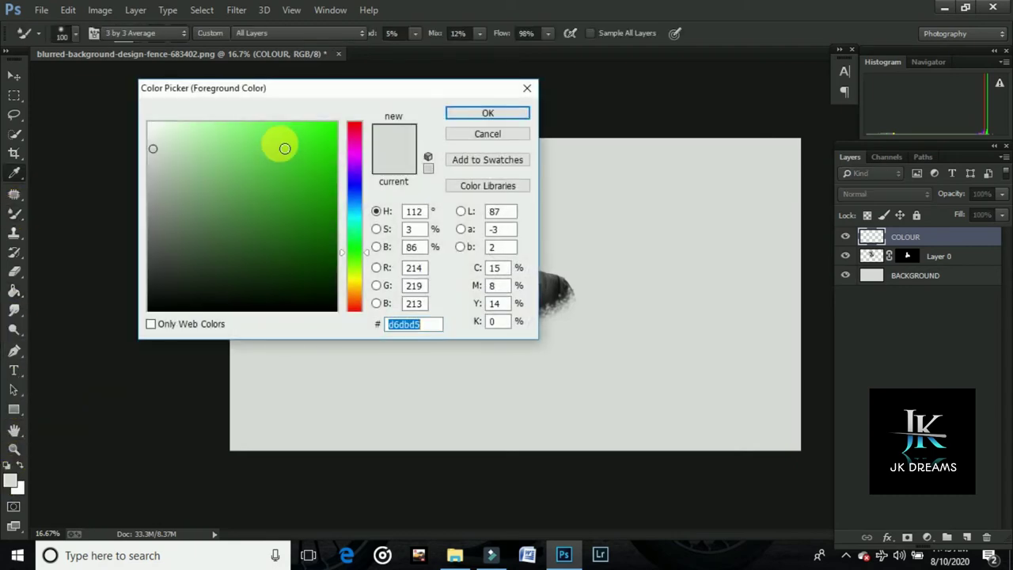
drag(351, 278, 350, 295)
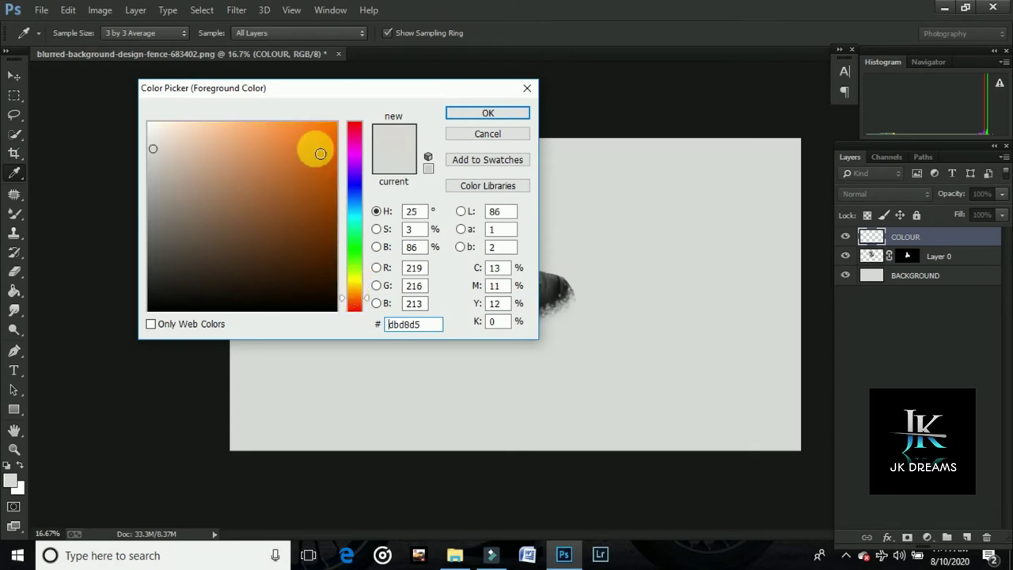
drag(325, 136, 337, 129)
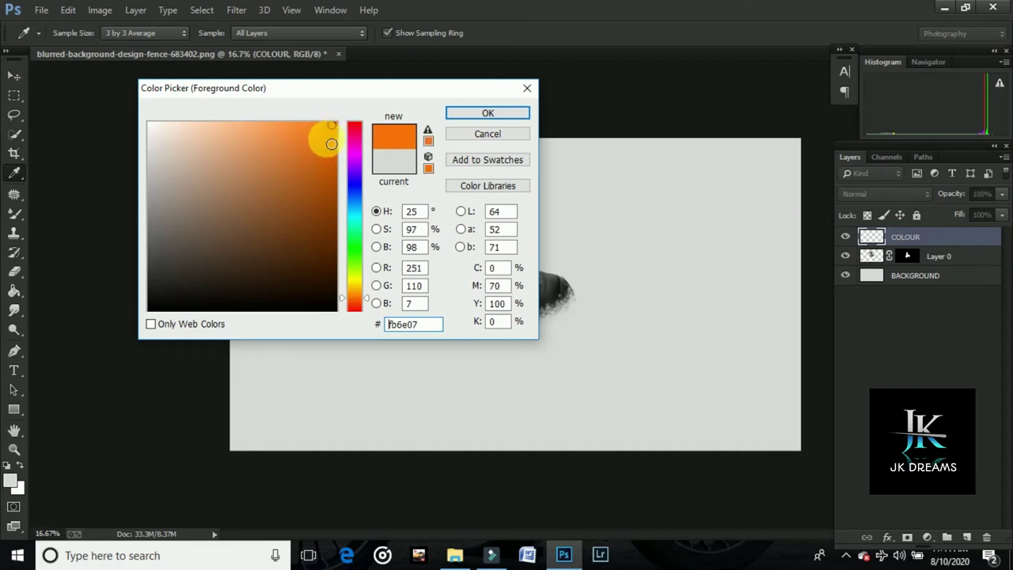
click(476, 113)
key(b)
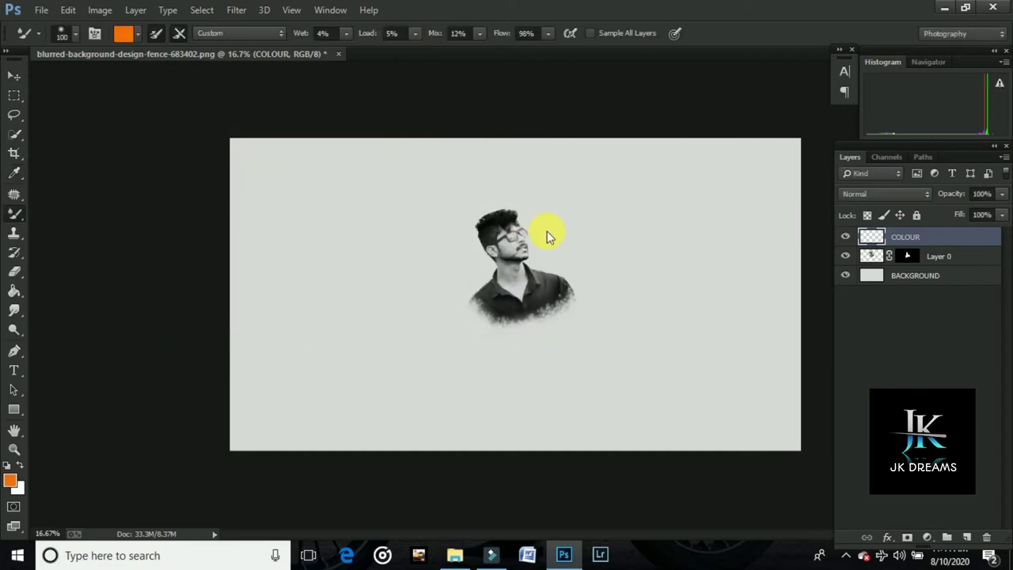
Dab saffron paint onto the hair and nudge it into place
key(ctrl+plus)
key(ctrl+plus)
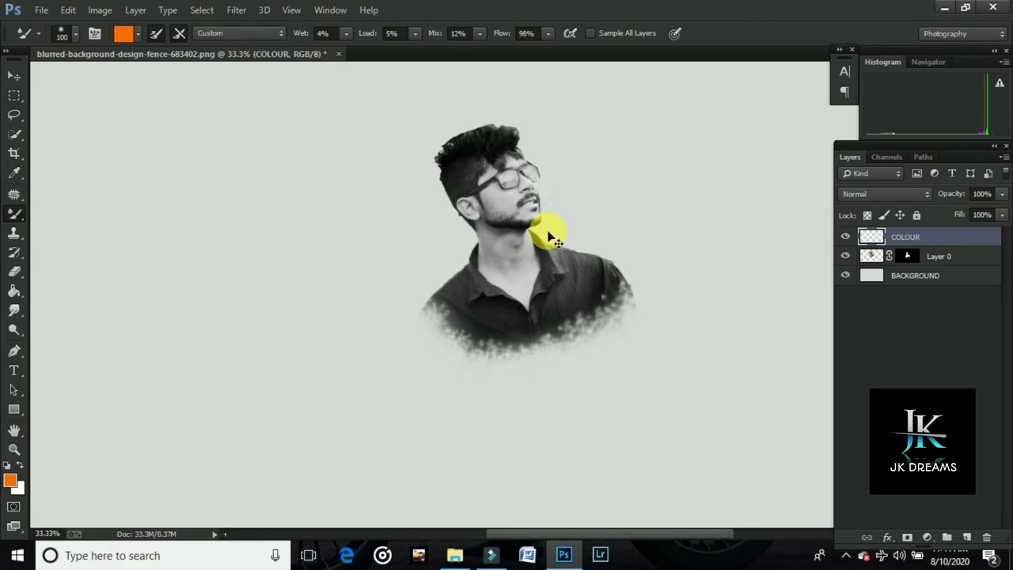
key(ctrl+plus)
key(ctrl+minus)
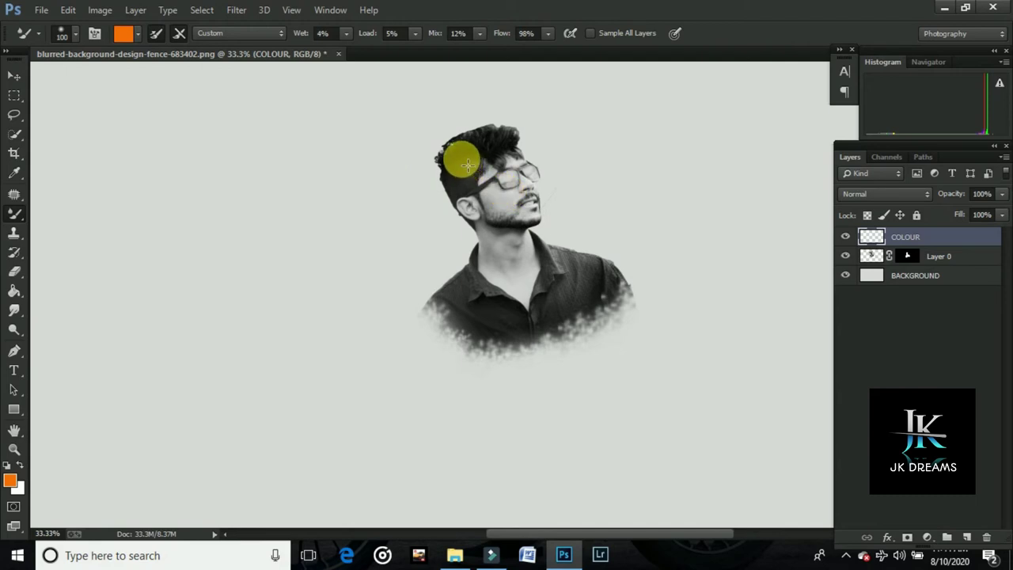
click(464, 164)
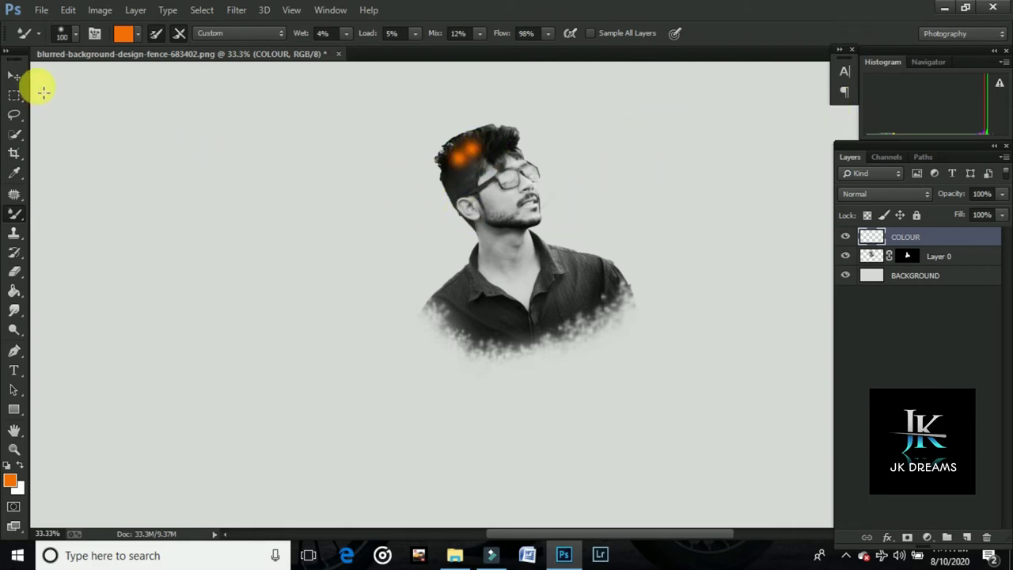
click(15, 75)
drag(464, 152, 466, 154)
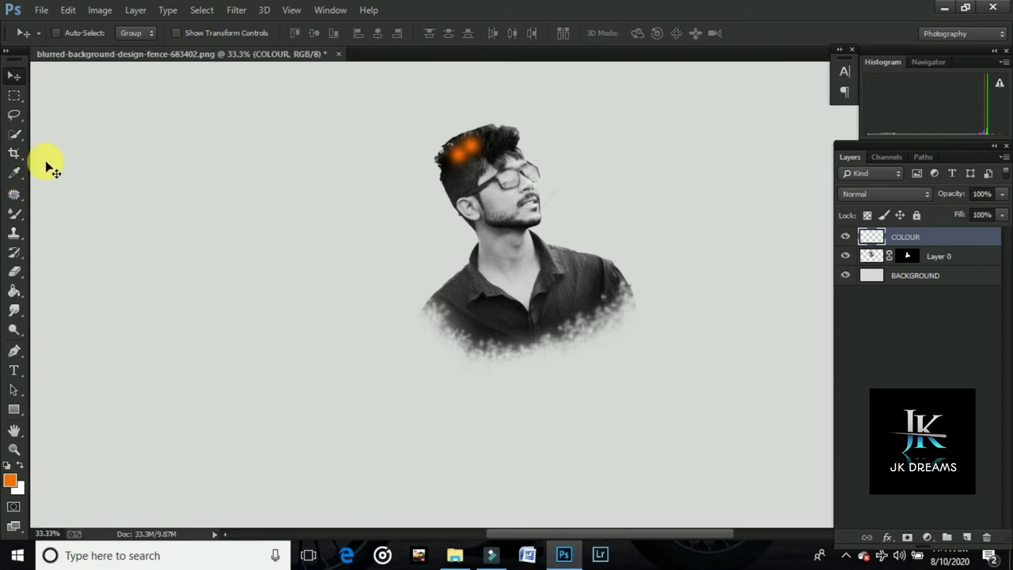
Set the COLOUR layer to Screen blending and spread orange across the hair
click(13, 214)
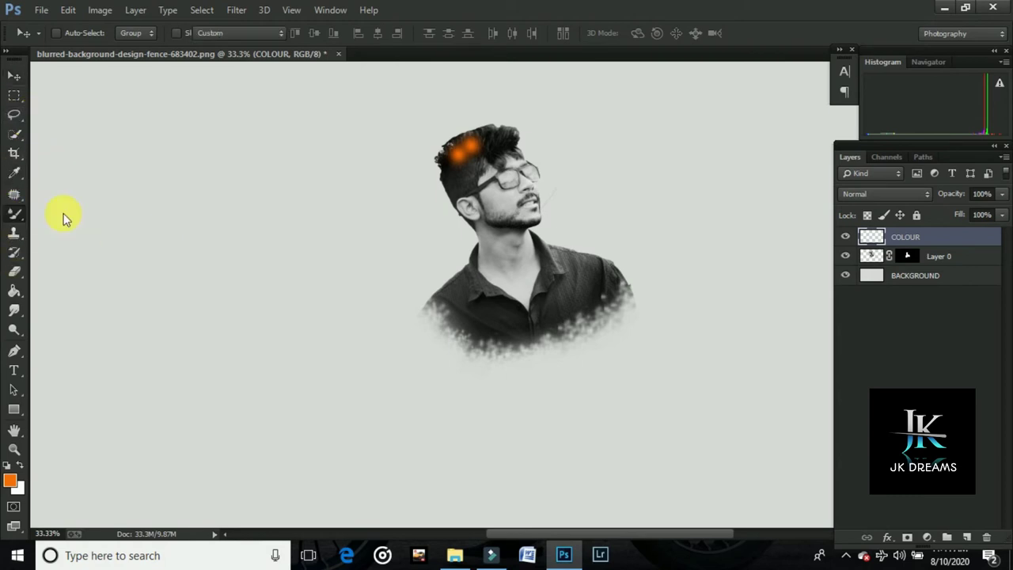
click(895, 195)
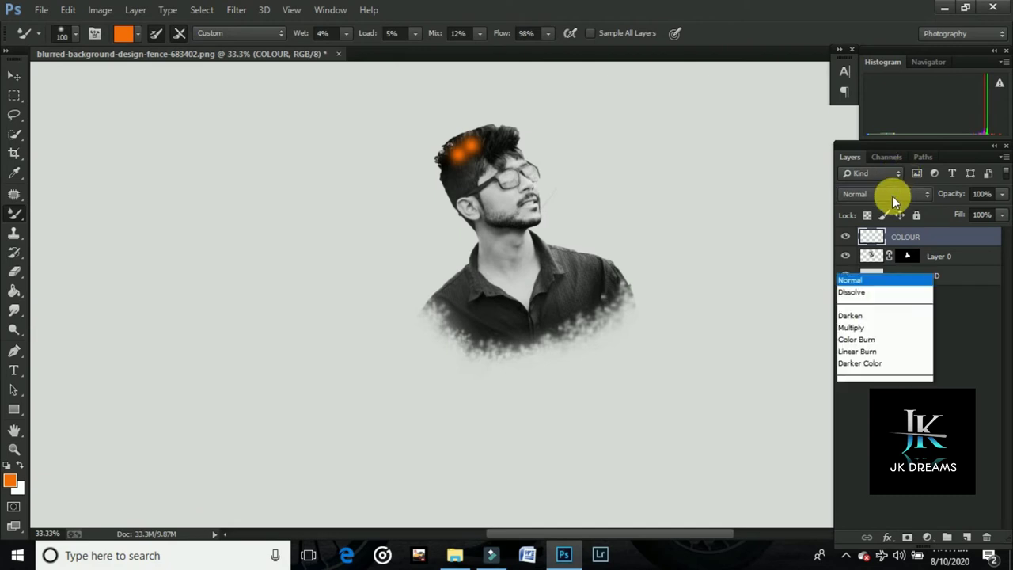
click(871, 127)
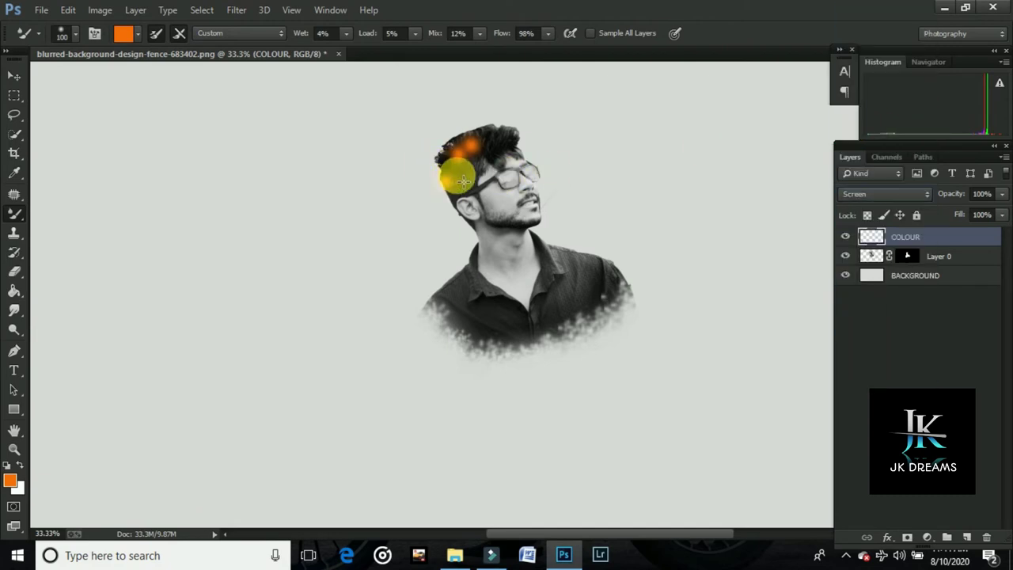
mouse_move(463, 181)
mouse_down()
mouse_move(496, 143)
mouse_move(502, 162)
mouse_move(513, 144)
mouse_move(462, 149)
mouse_move(448, 174)
mouse_move(486, 140)
mouse_move(479, 208)
mouse_move(478, 182)
mouse_move(467, 199)
mouse_move(446, 181)
mouse_move(494, 163)
mouse_move(511, 134)
mouse_move(470, 148)
mouse_move(505, 136)
mouse_up()
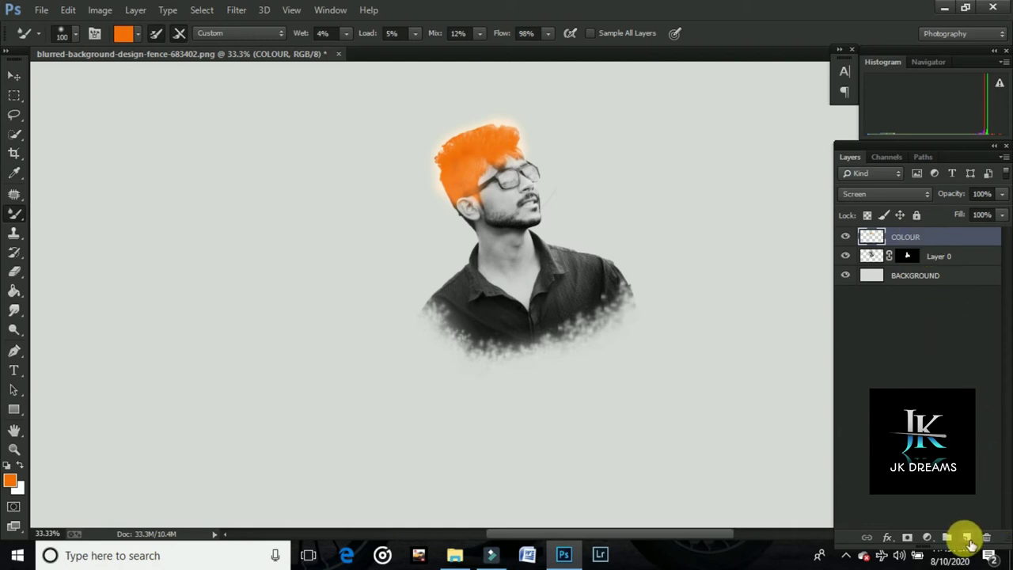
key(shift+alt+n)
Add a new layer and make bright green 07fb0d the painting colour
click(966, 537)
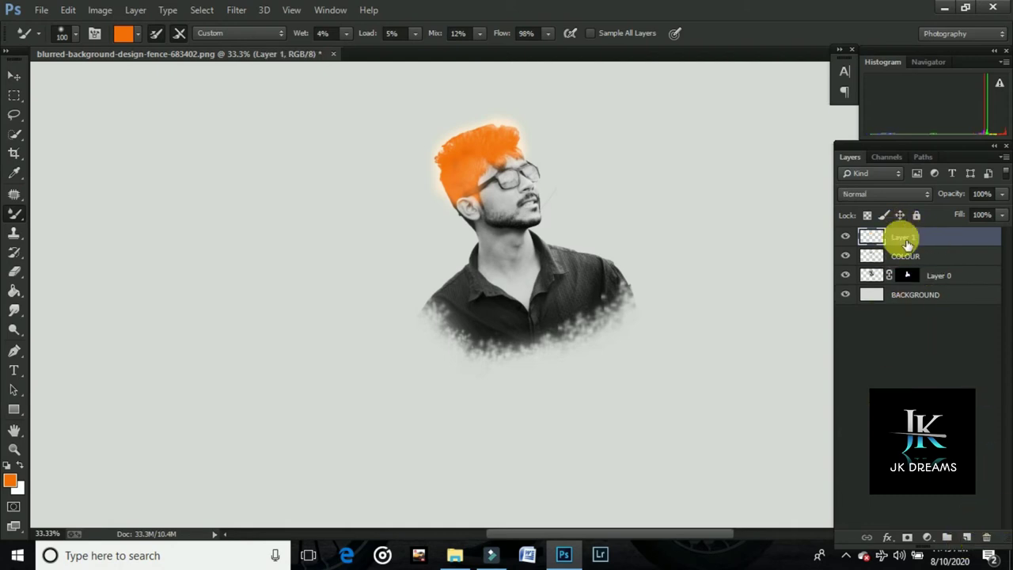
click(10, 481)
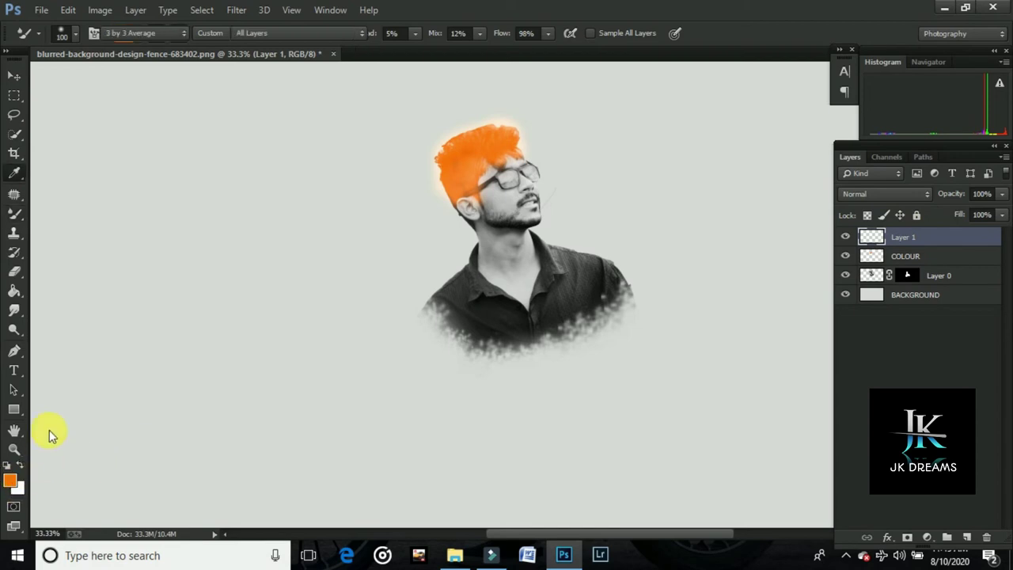
drag(360, 259, 354, 247)
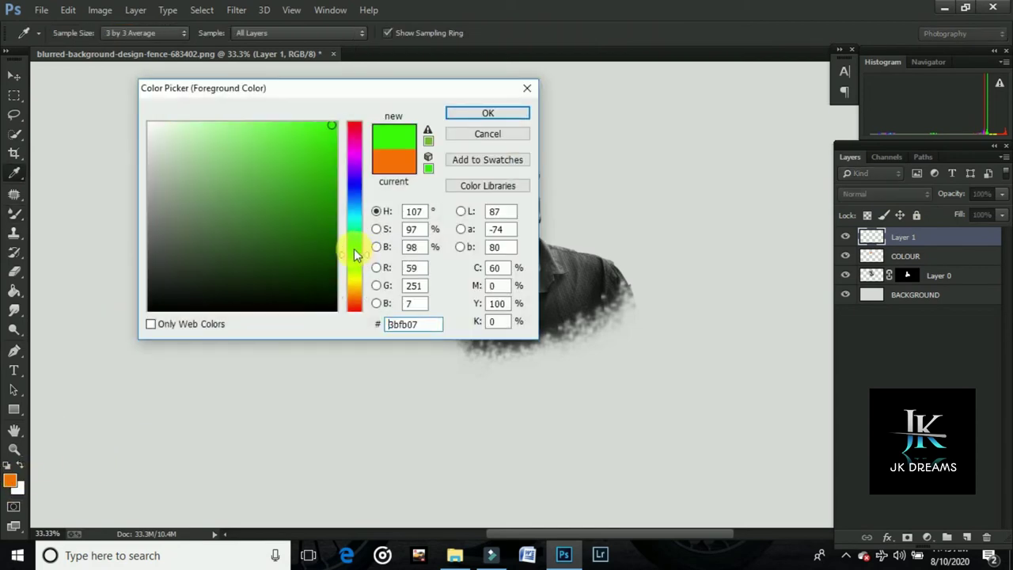
key(Return)
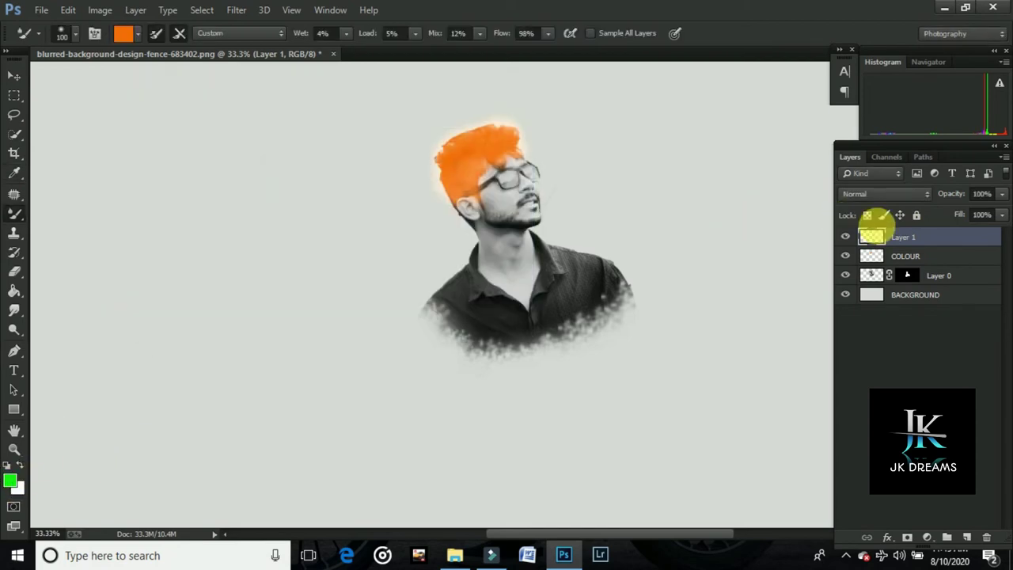
Rename the new layer GREEN
right_click(906, 240)
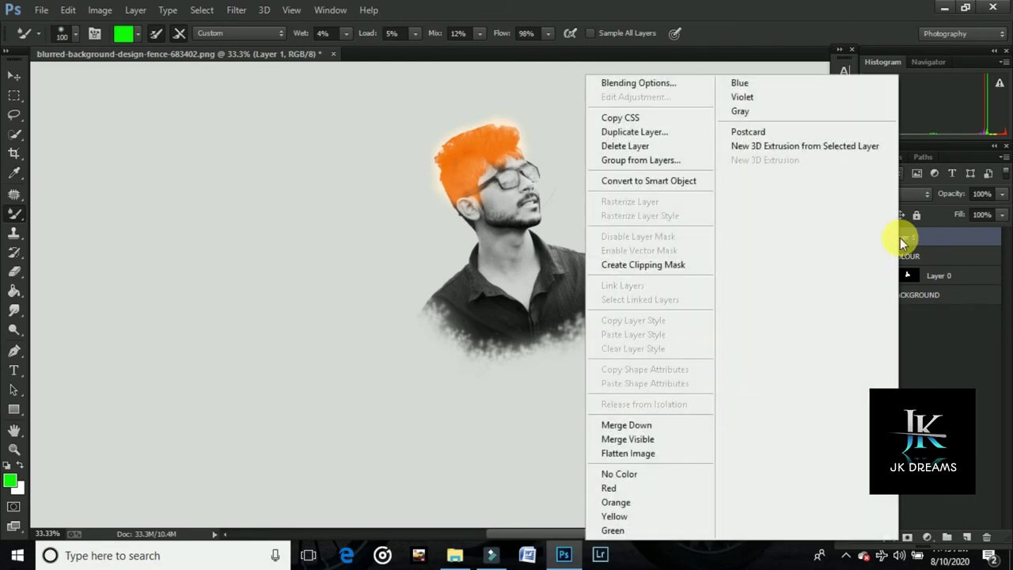
key(Escape)
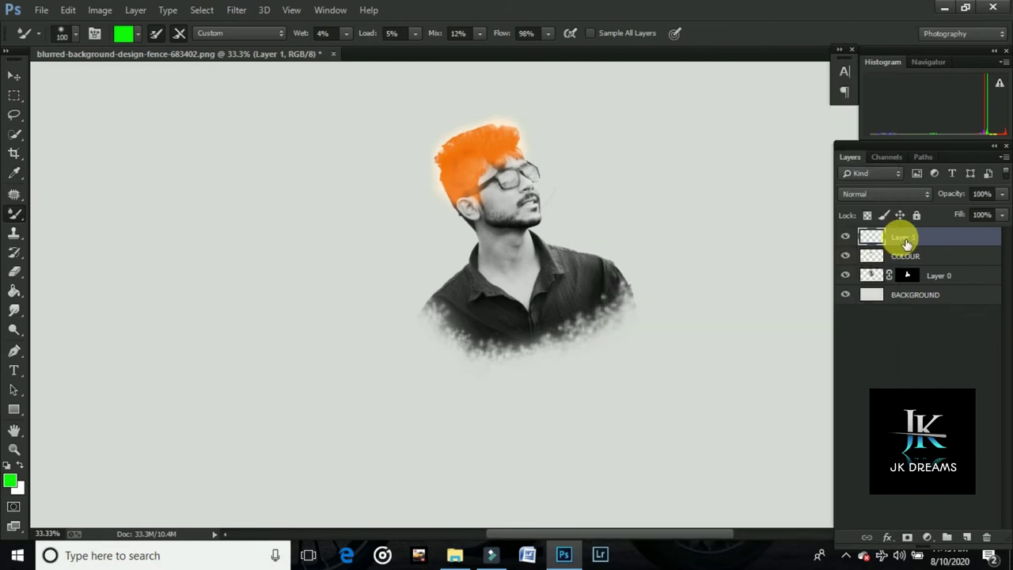
double_click(906, 240)
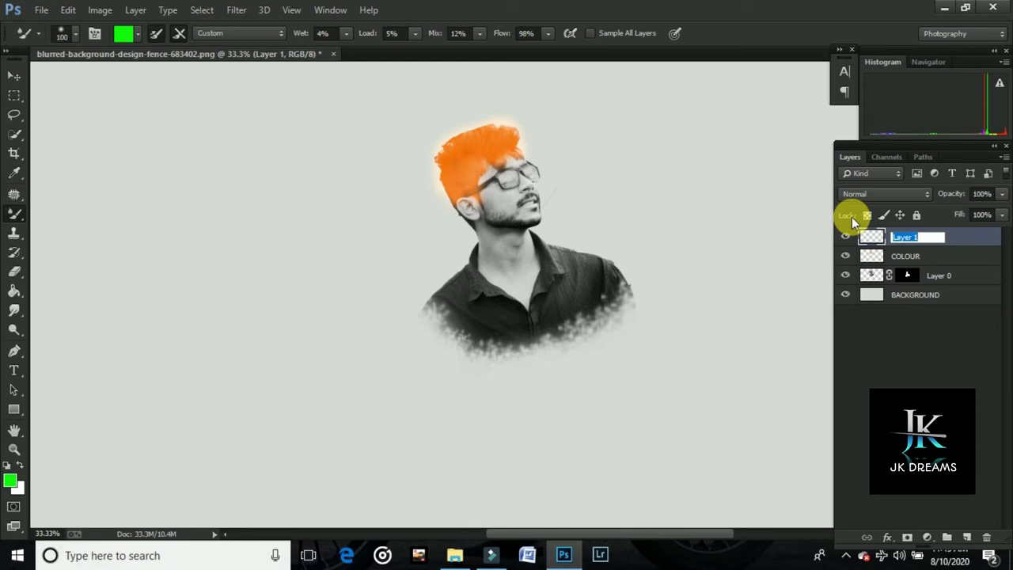
text(GREEN)
key(Return)
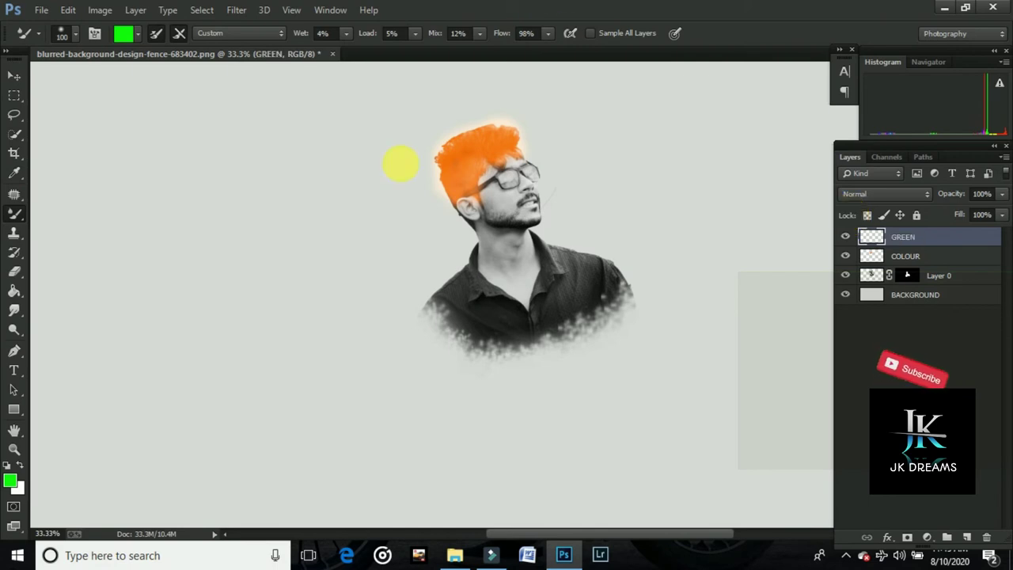
Confirm bright green as the painting colour and dab it onto the shirt with the Mixer Brush
click(10, 480)
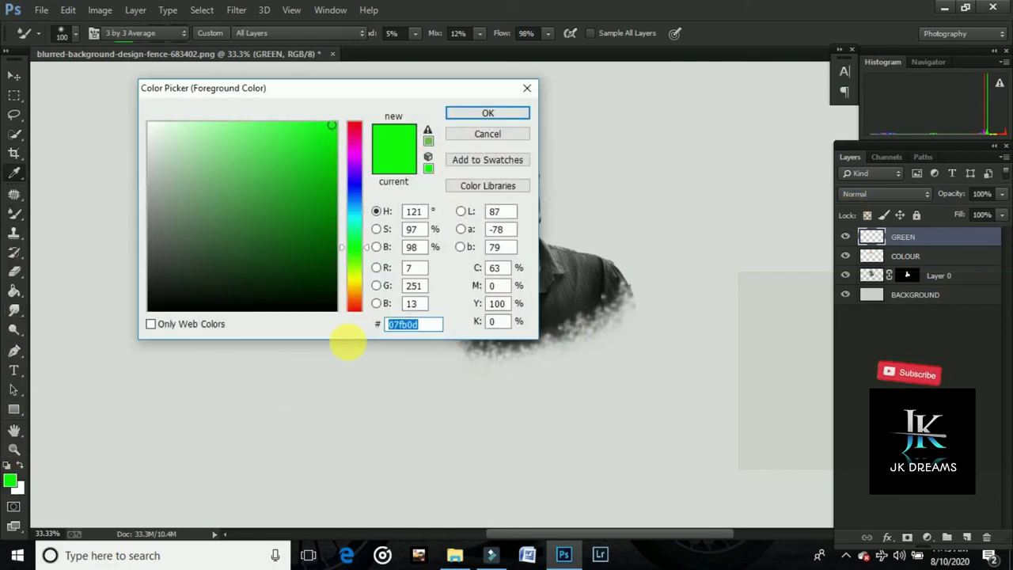
click(490, 115)
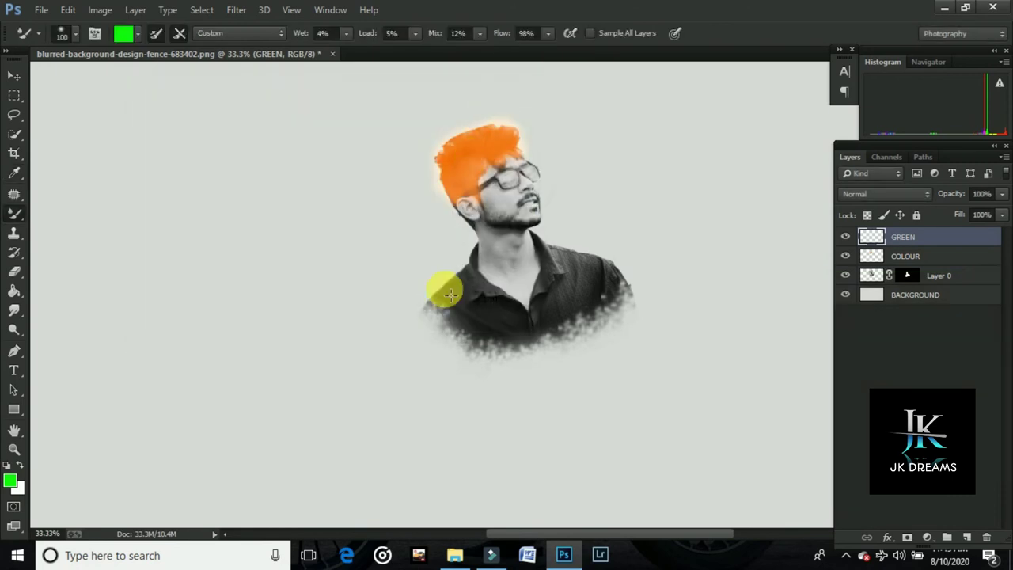
click(479, 329)
click(497, 328)
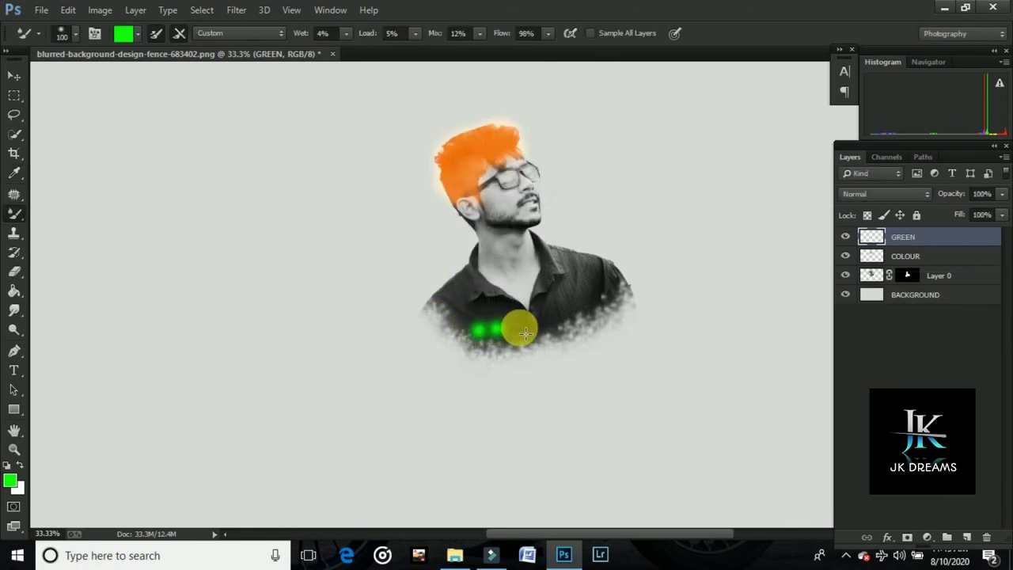
Set the GREEN layer to Screen blending and brush green across the chest and shoulders
click(896, 194)
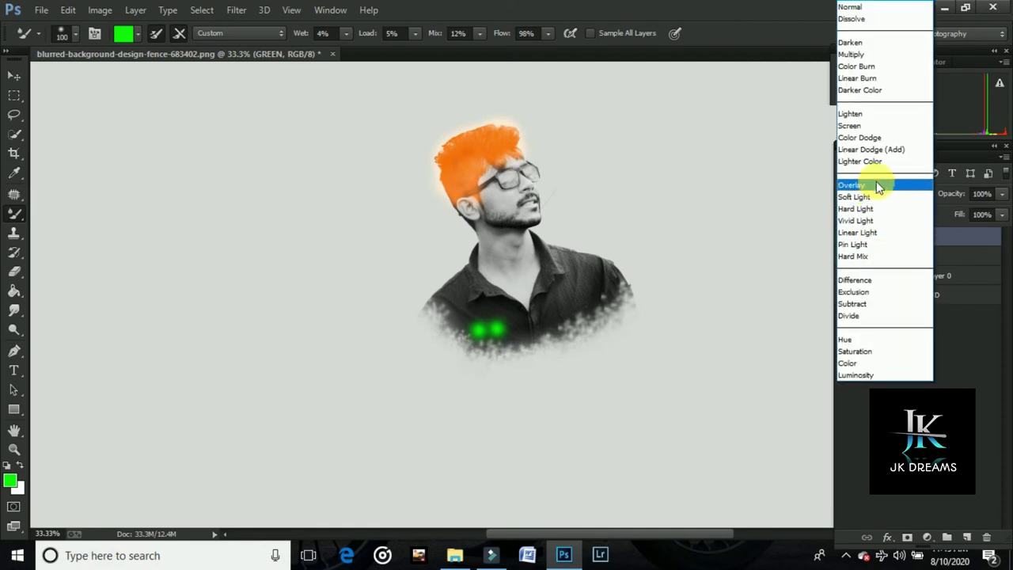
click(868, 125)
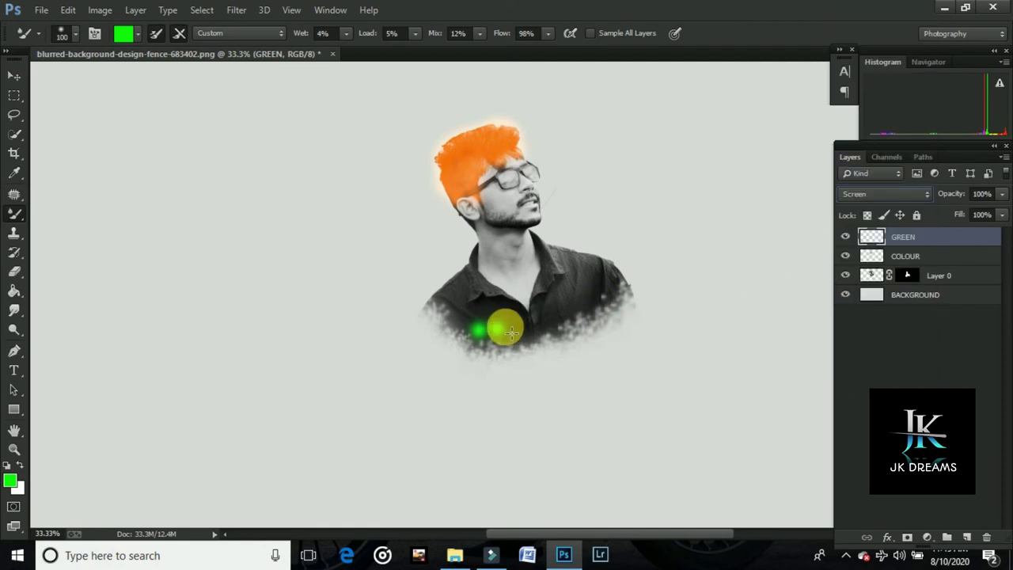
mouse_move(488, 324)
mouse_down()
mouse_move(510, 325)
mouse_move(493, 330)
mouse_up()
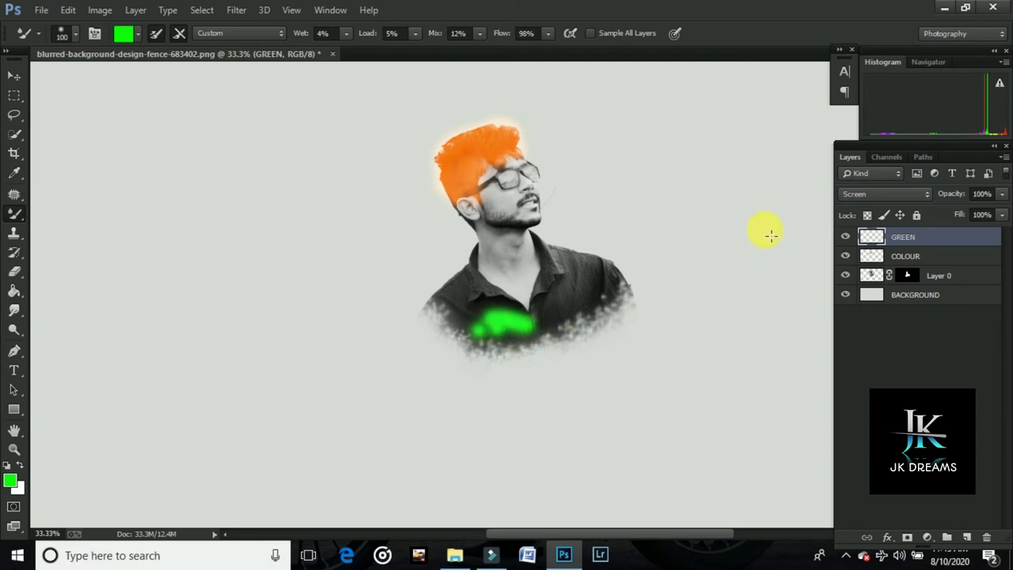
mouse_move(649, 292)
mouse_down()
mouse_move(532, 314)
mouse_move(560, 294)
mouse_move(459, 332)
mouse_move(464, 311)
mouse_move(444, 315)
mouse_move(441, 287)
mouse_move(474, 289)
mouse_move(497, 309)
mouse_move(458, 300)
mouse_move(510, 318)
mouse_move(482, 335)
mouse_move(543, 324)
mouse_move(530, 340)
mouse_move(467, 332)
mouse_move(577, 316)
mouse_move(599, 290)
mouse_move(550, 297)
mouse_move(557, 273)
mouse_move(615, 271)
mouse_move(599, 296)
mouse_move(543, 260)
mouse_move(577, 254)
mouse_move(617, 279)
mouse_move(606, 261)
mouse_move(606, 306)
mouse_move(570, 280)
mouse_move(583, 278)
mouse_move(524, 311)
mouse_move(524, 327)
mouse_move(491, 327)
mouse_move(481, 293)
mouse_move(457, 301)
mouse_move(464, 276)
mouse_move(474, 319)
mouse_move(475, 248)
mouse_move(486, 294)
mouse_move(479, 271)
mouse_move(462, 285)
mouse_move(527, 305)
mouse_move(561, 240)
mouse_move(538, 248)
mouse_move(609, 333)
mouse_up()
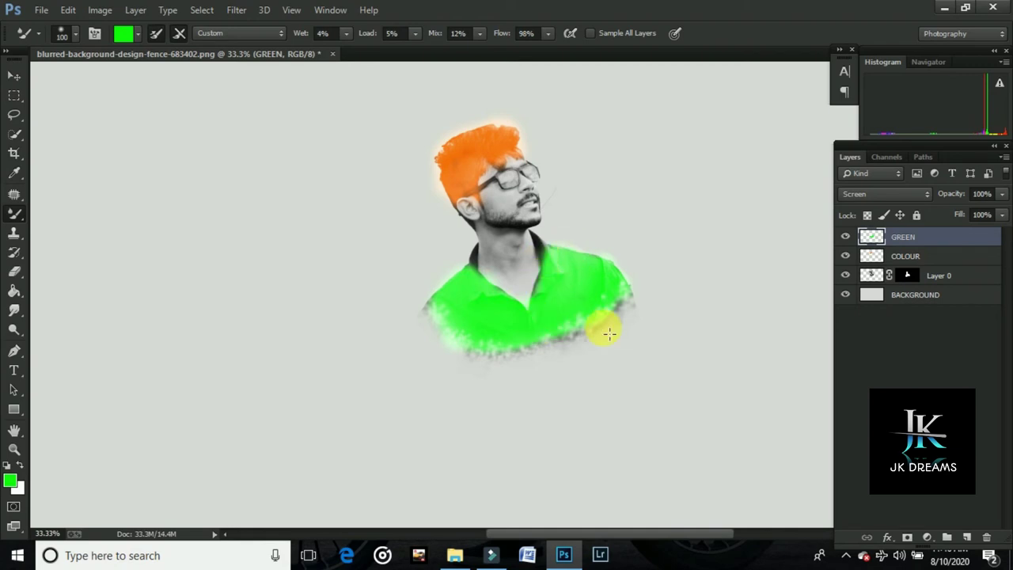
mouse_move(624, 293)
mouse_down()
mouse_move(498, 321)
mouse_move(434, 316)
mouse_move(512, 353)
mouse_move(563, 342)
mouse_up()
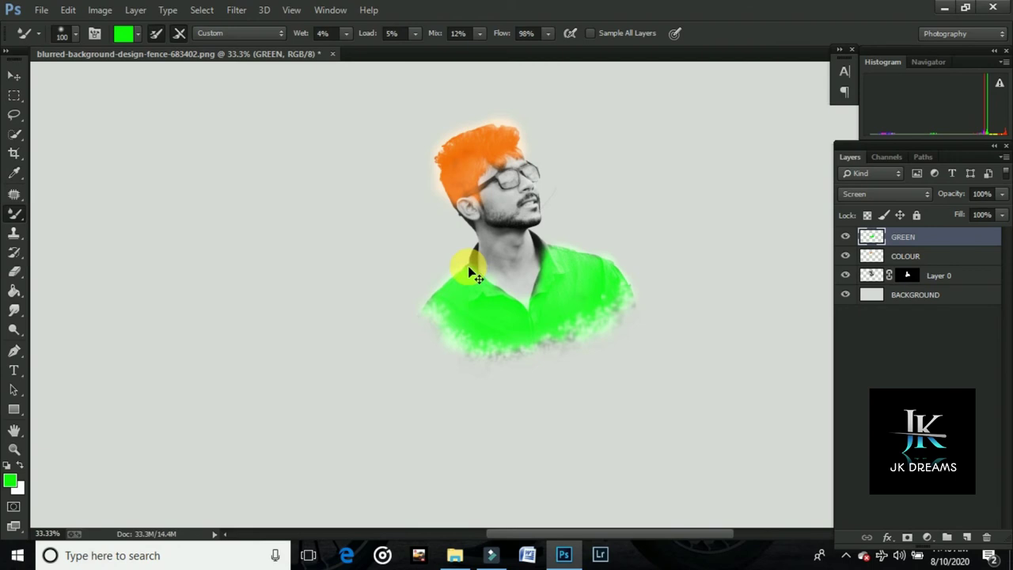
Zoom in and paint both the left and right collar areas green, then zoom back out
scroll(472, 273, up, 1)
scroll(473, 273, up, 1)
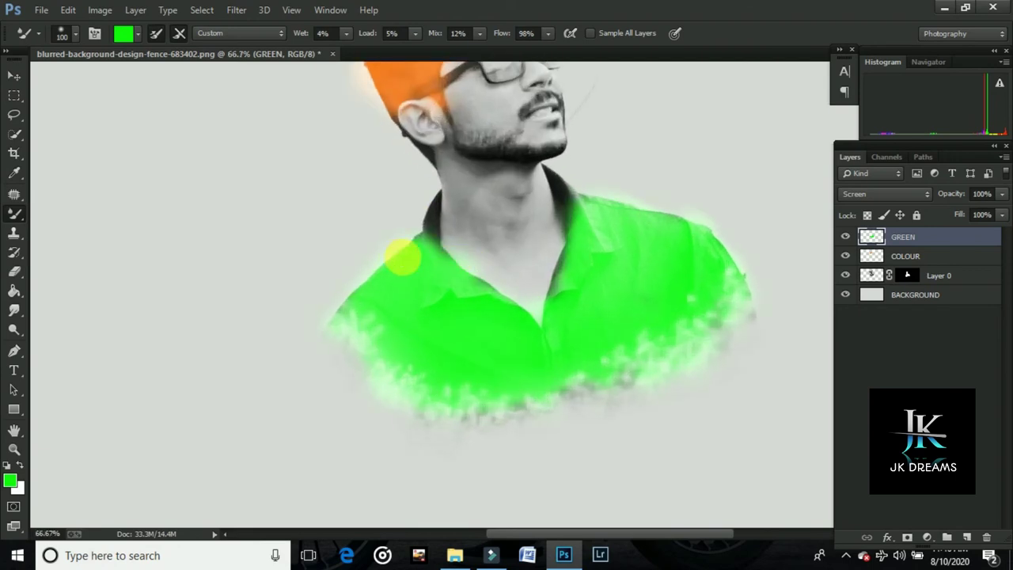
mouse_move(452, 266)
mouse_down()
mouse_move(430, 219)
mouse_move(425, 254)
mouse_move(430, 204)
mouse_move(429, 254)
mouse_move(432, 217)
mouse_up()
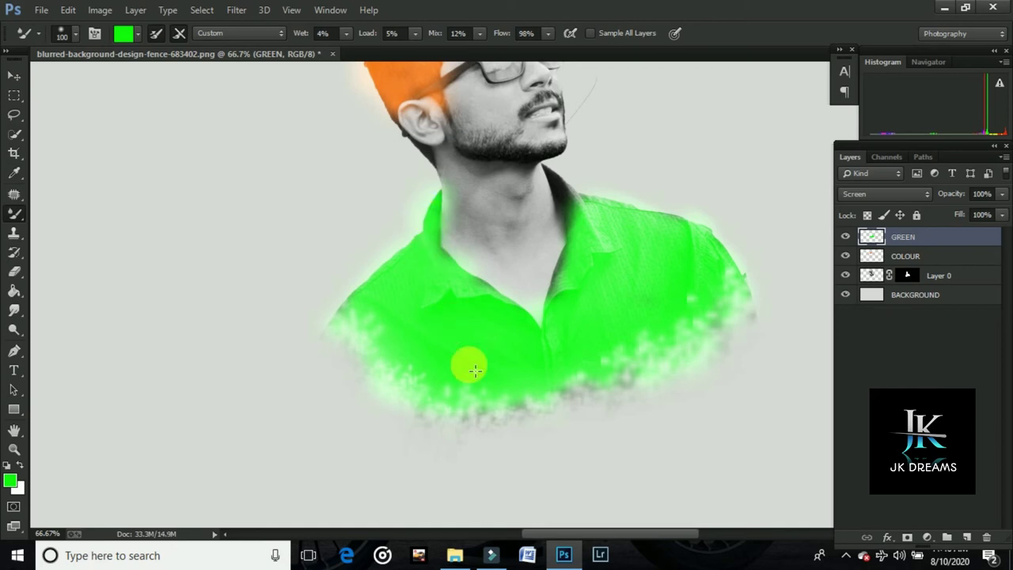
mouse_move(560, 187)
mouse_down()
mouse_move(579, 292)
mouse_move(561, 306)
mouse_move(600, 243)
mouse_move(656, 226)
mouse_move(610, 208)
mouse_move(737, 269)
mouse_up()
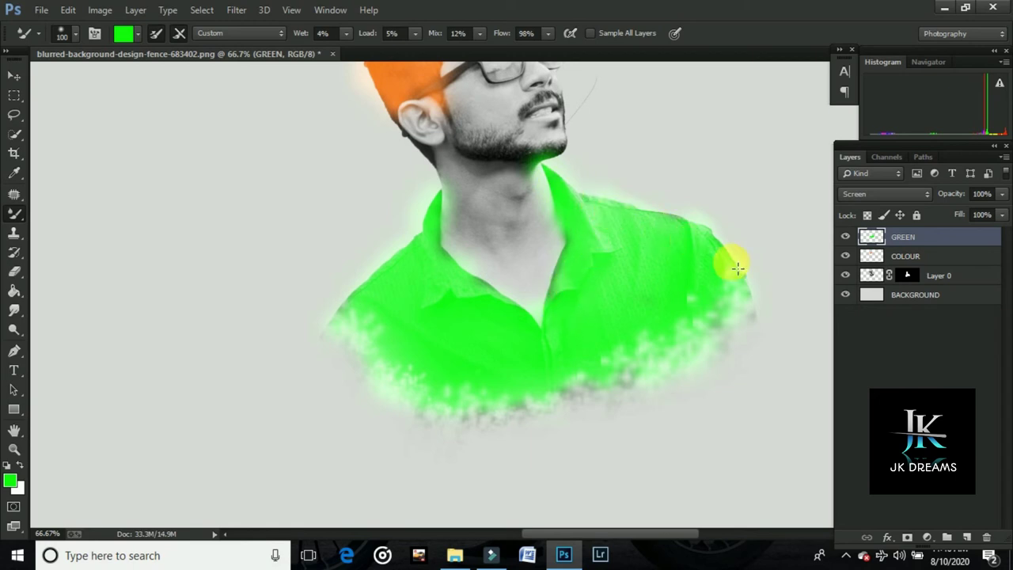
scroll(736, 268, up, 2)
scroll(736, 268, down, 3)
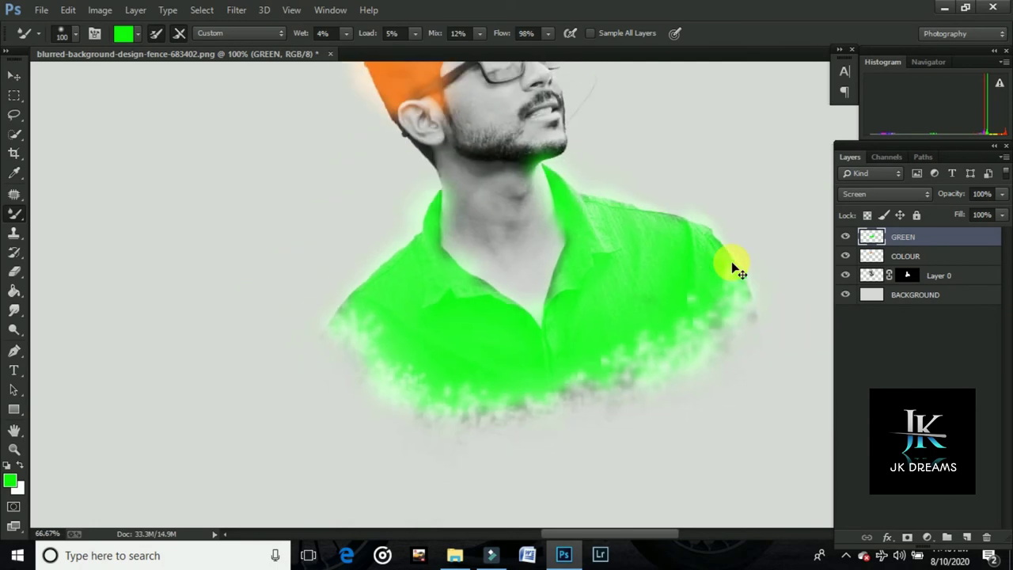
scroll(734, 269, down, 1)
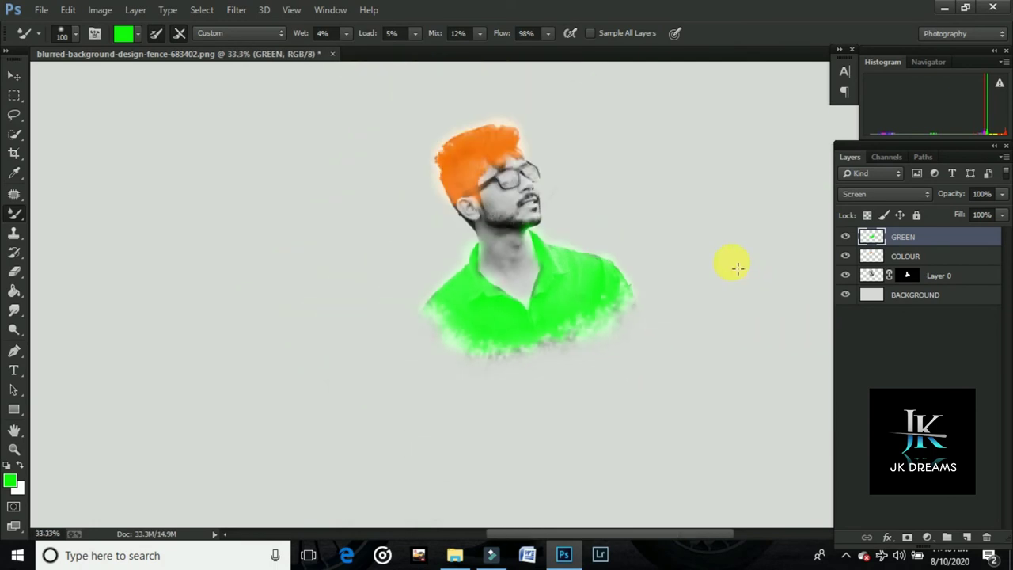
scroll(685, 281, down, 1)
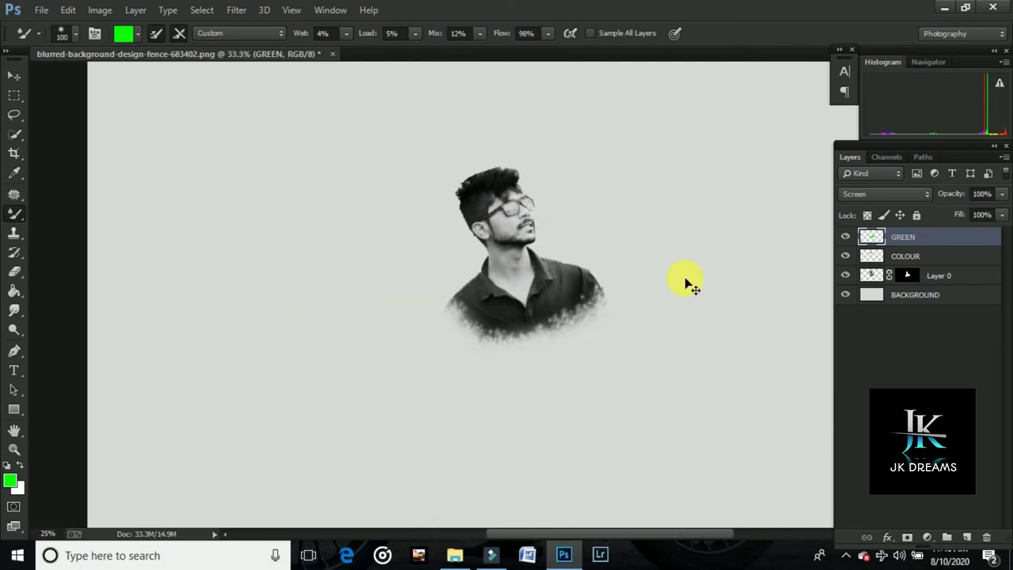
scroll(685, 281, down, 1)
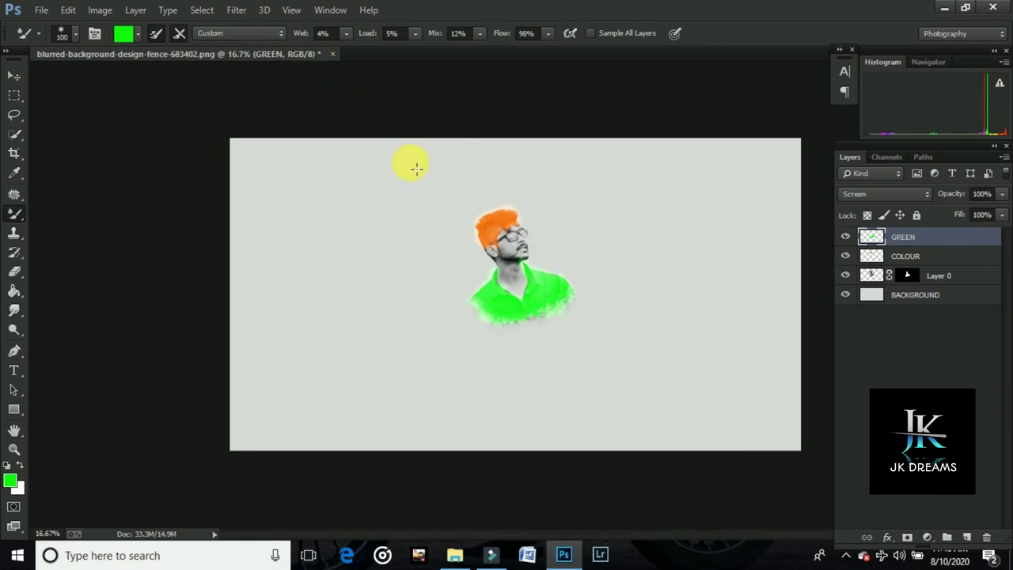
Open the kisspng Indian Independence Day graphic from the Desktop as a separate document
click(45, 10)
click(55, 41)
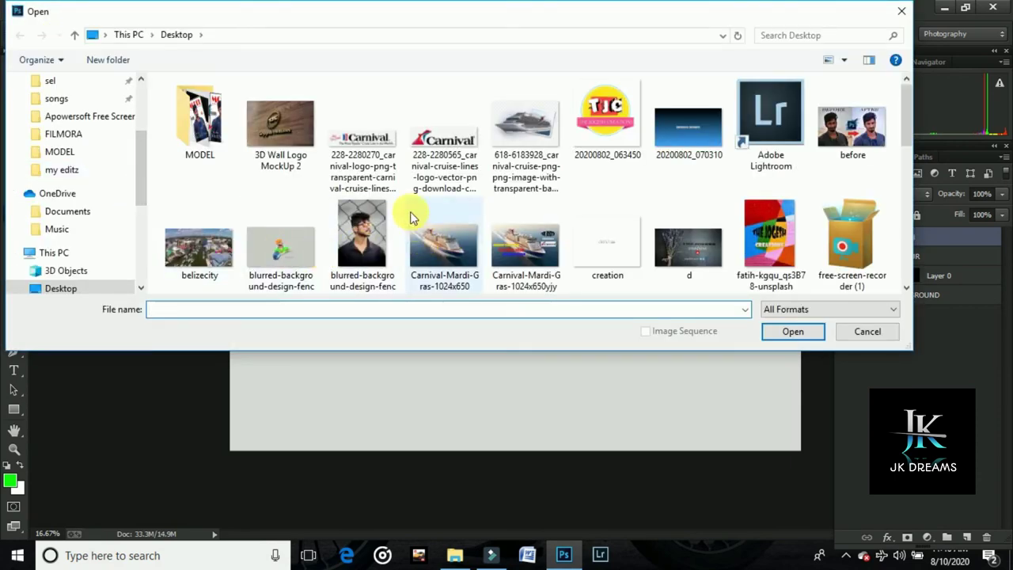
scroll(647, 186, down, 1)
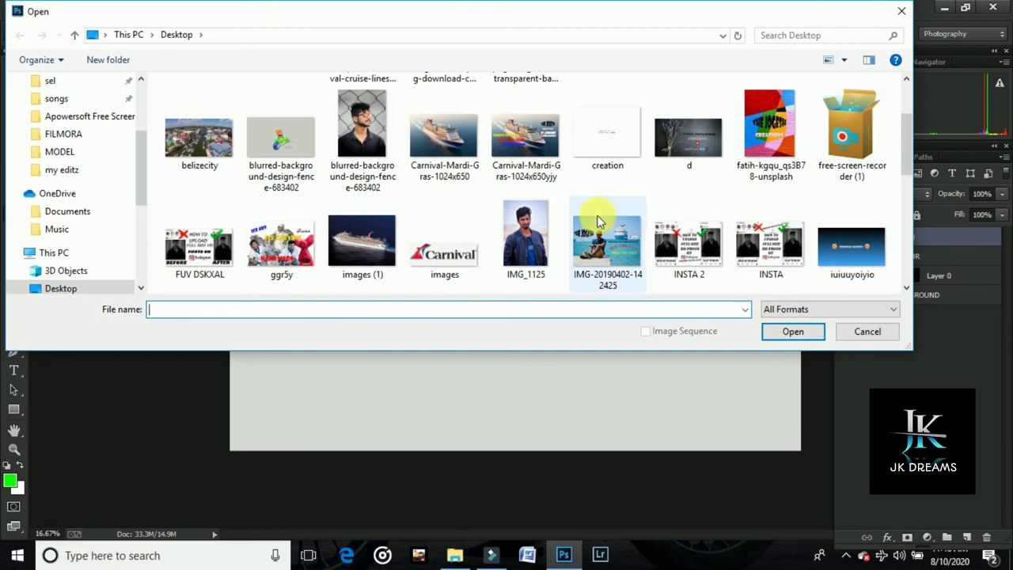
scroll(554, 214, down, 1)
click(282, 229)
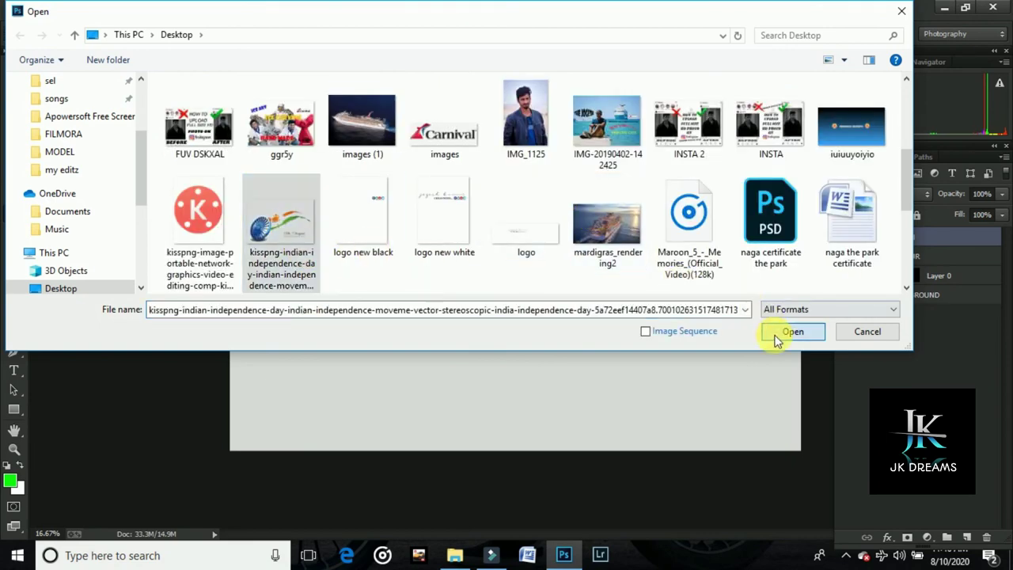
click(771, 332)
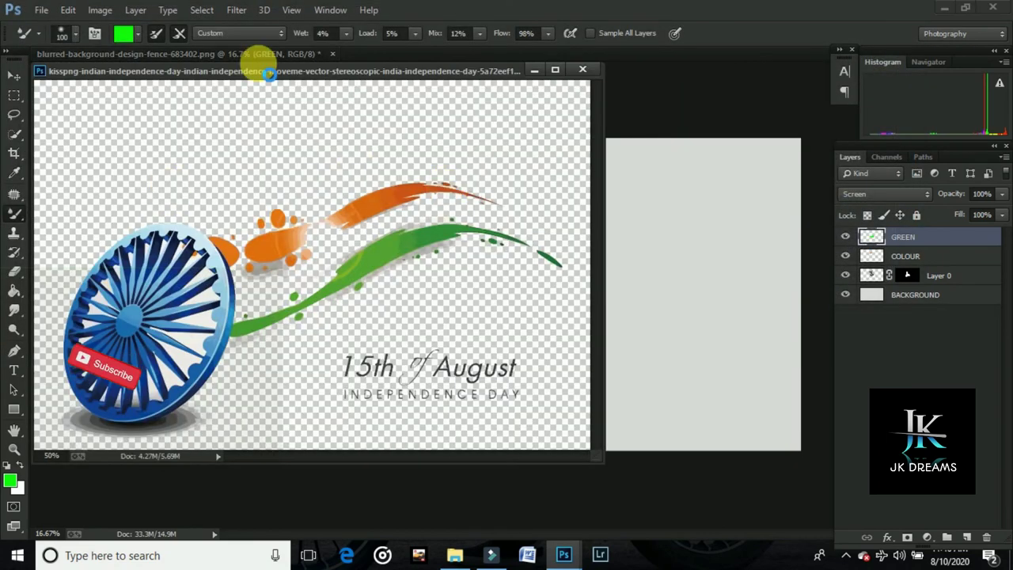
Bring the chakra graphic into the poster as Layer 1, close its document, and place it below the shirt
click(13, 75)
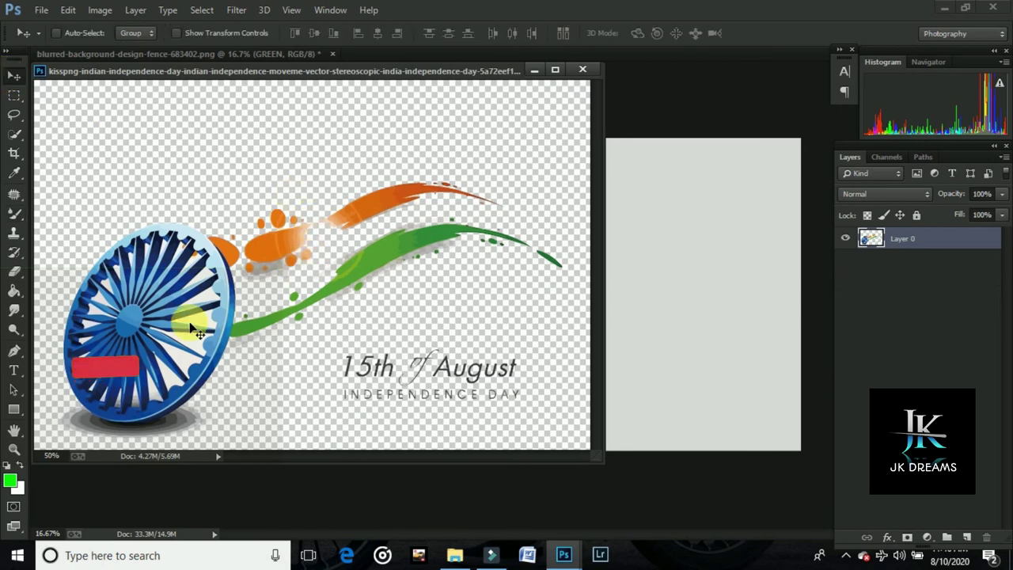
mouse_move(194, 329)
mouse_down()
mouse_move(667, 279)
mouse_move(669, 229)
mouse_up()
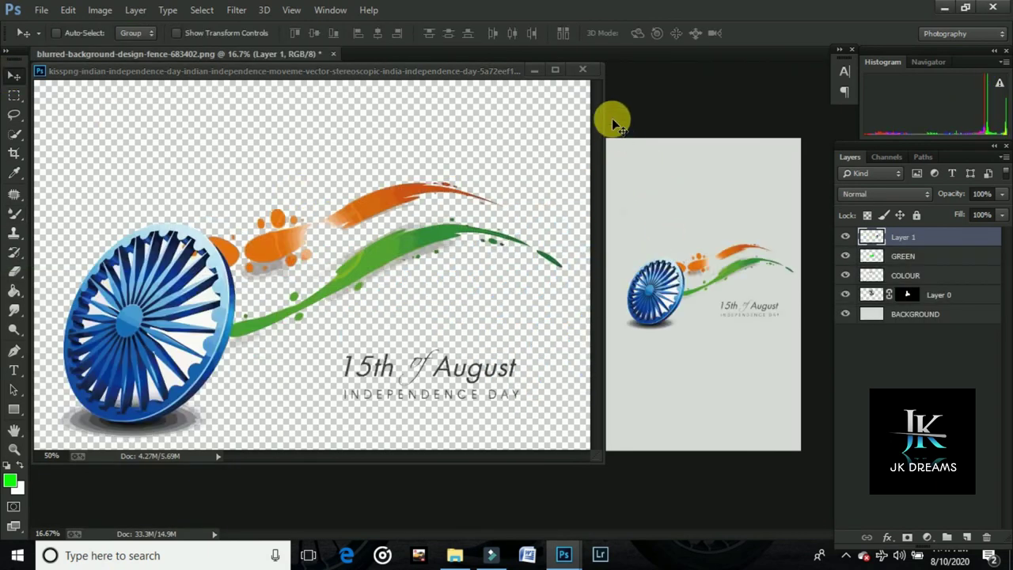
key(ctrl+w)
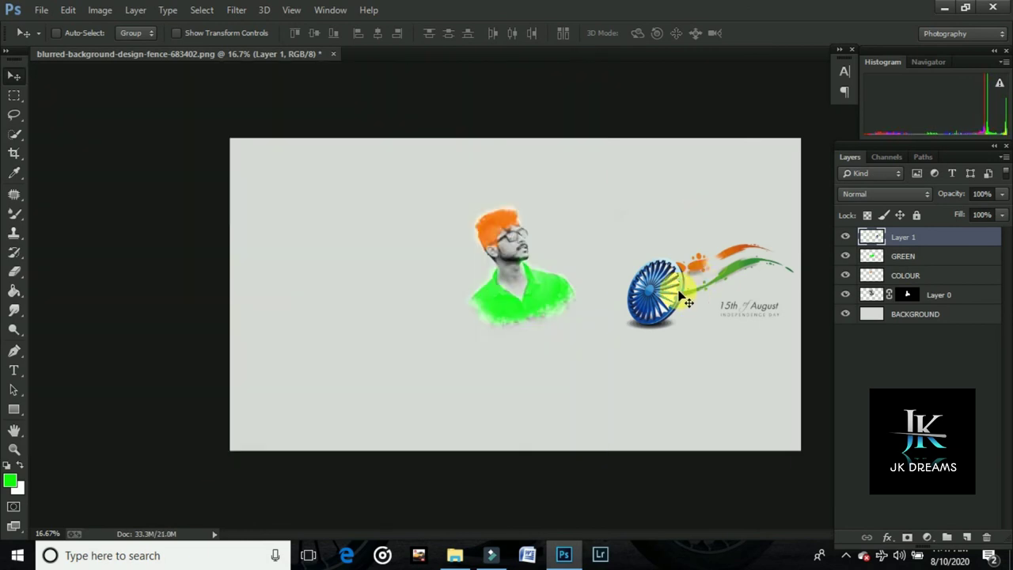
mouse_move(680, 297)
mouse_down()
mouse_move(488, 340)
mouse_move(517, 342)
mouse_move(504, 346)
mouse_up()
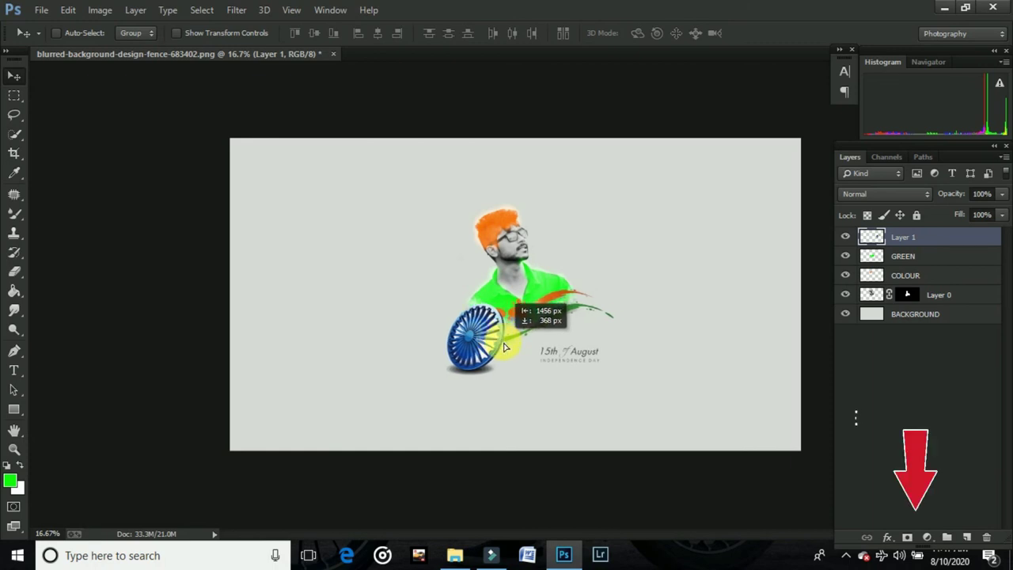
drag(503, 347, 500, 348)
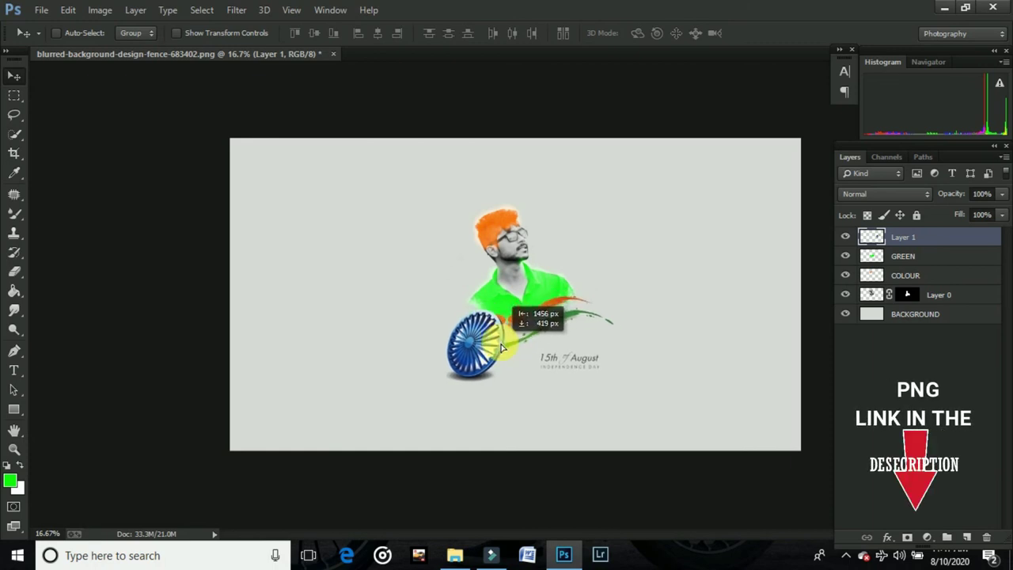
click(560, 353)
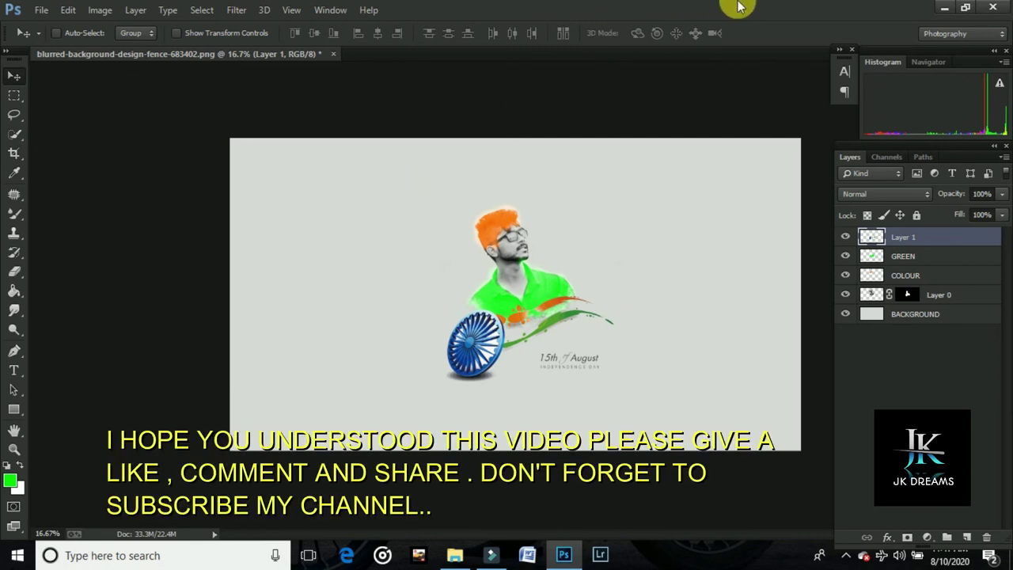
key(ctrl+minus)
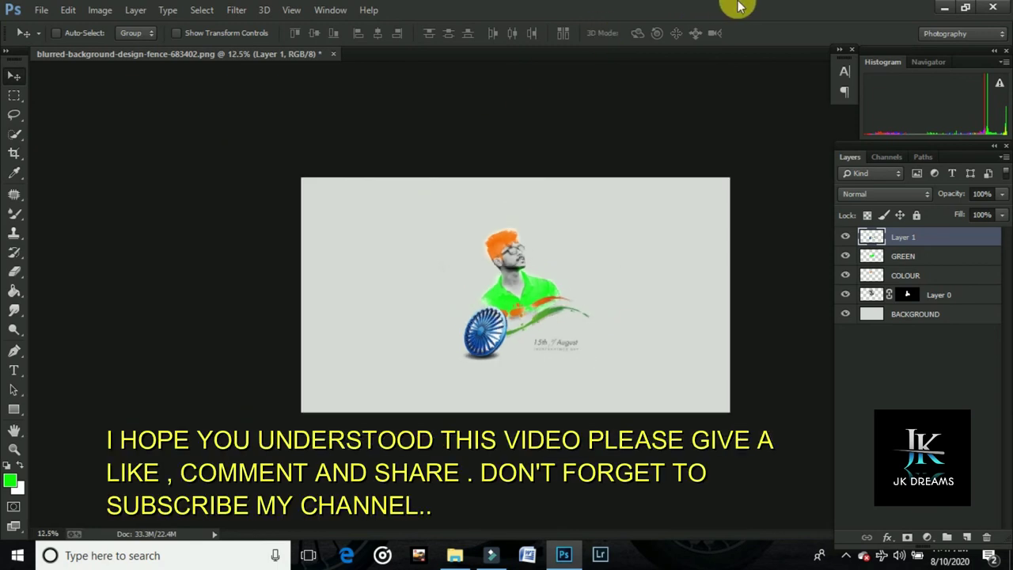
key(ctrl+minus)
key(ctrl+minus)
key(ctrl+plus)
key(ctrl+plus)
key(ctrl+plus)
key(ctrl+plus)
key(ctrl+plus)
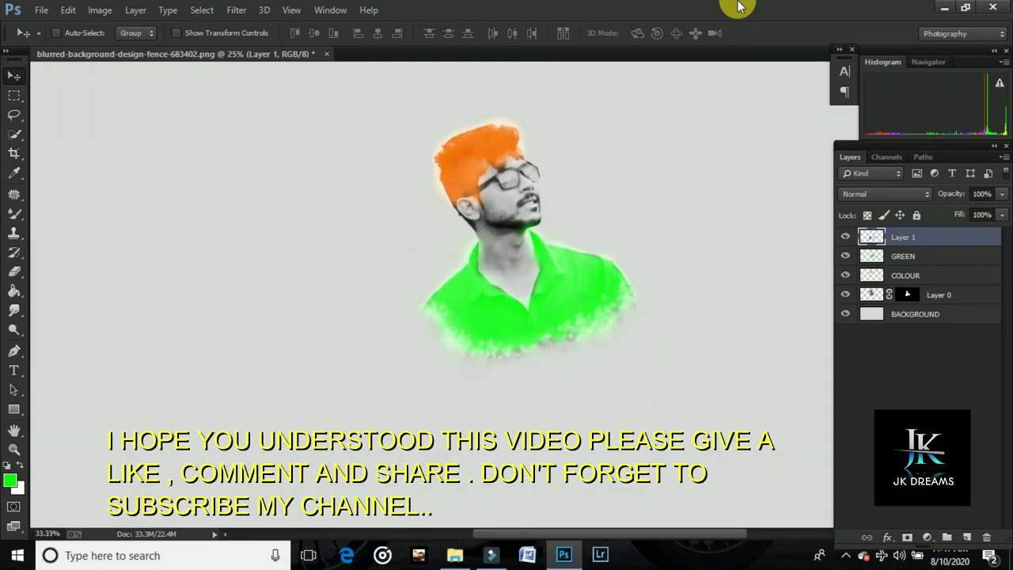
key(ctrl+minus)
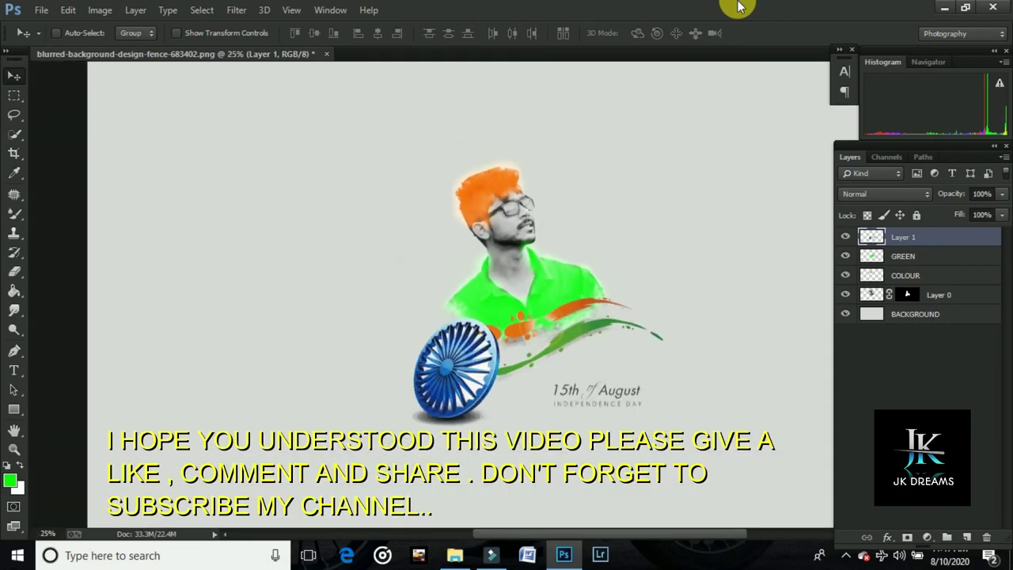
key(ctrl+minus)
key(ctrl+plus)
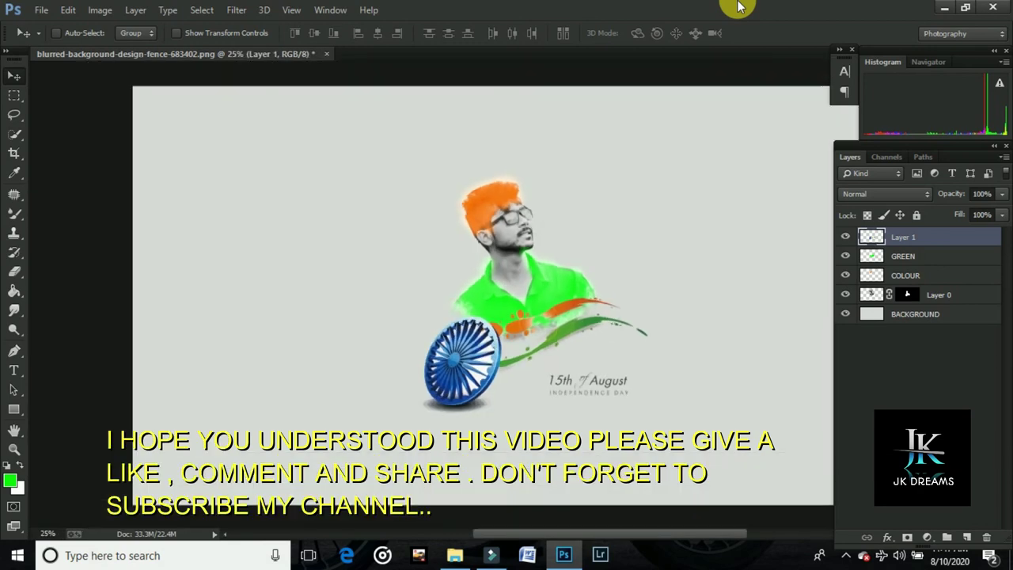
key(ctrl+minus)
key(ctrl+minus)
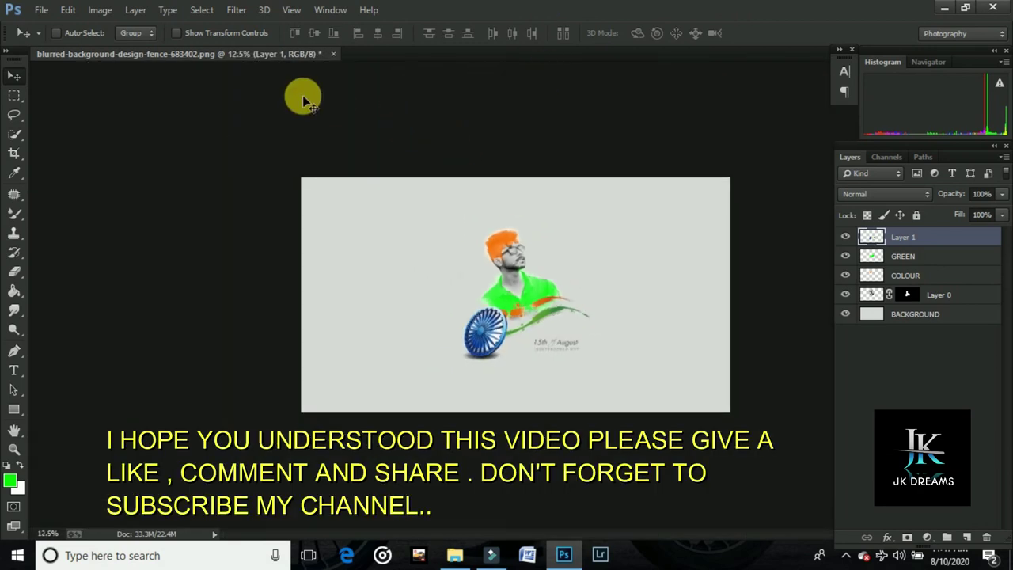
key(ctrl+plus)
key(ctrl+plus)
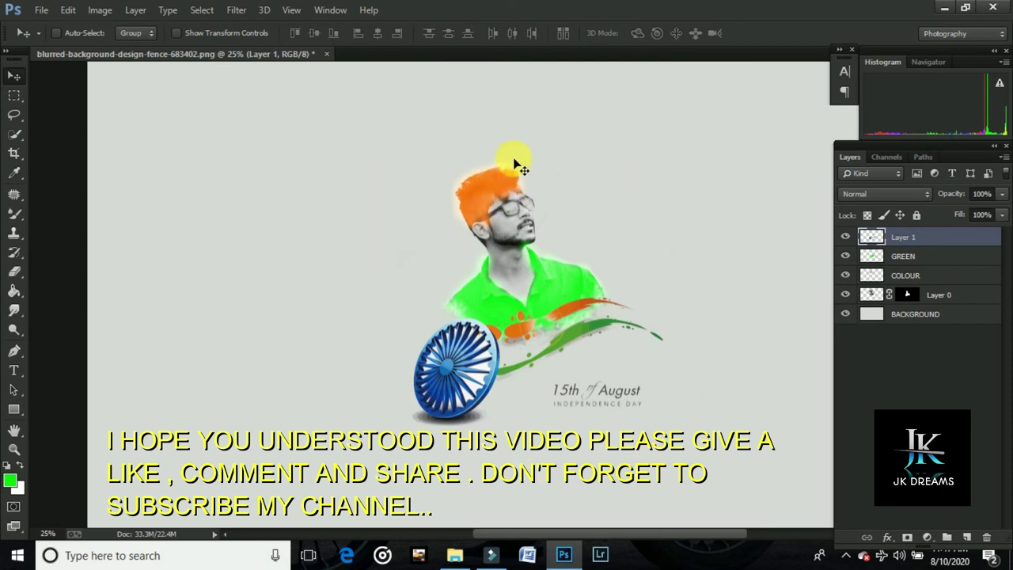
Save the poster to the Desktop as JPEG 'AUGUST 15' at maximum quality 12
click(42, 9)
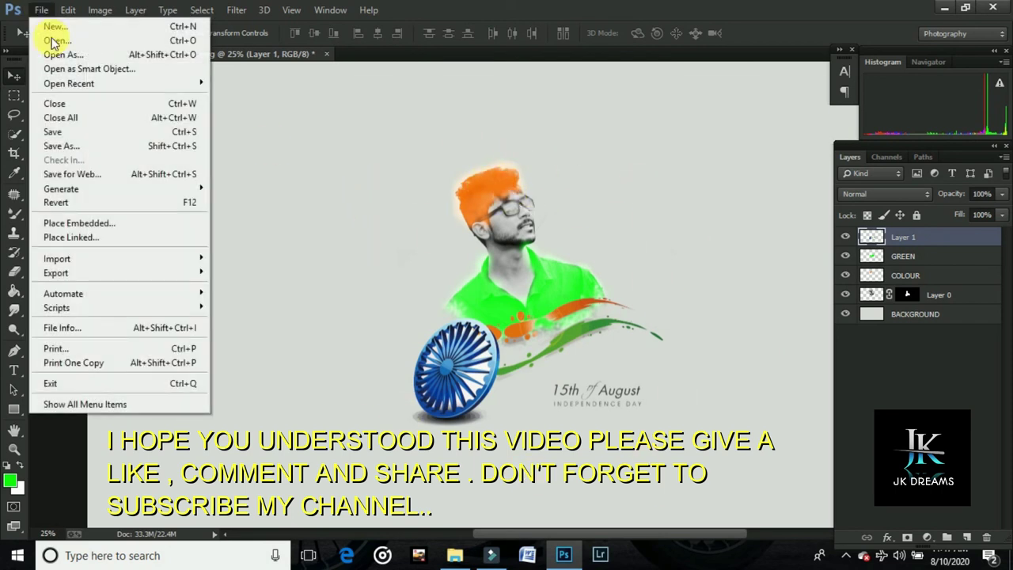
click(64, 146)
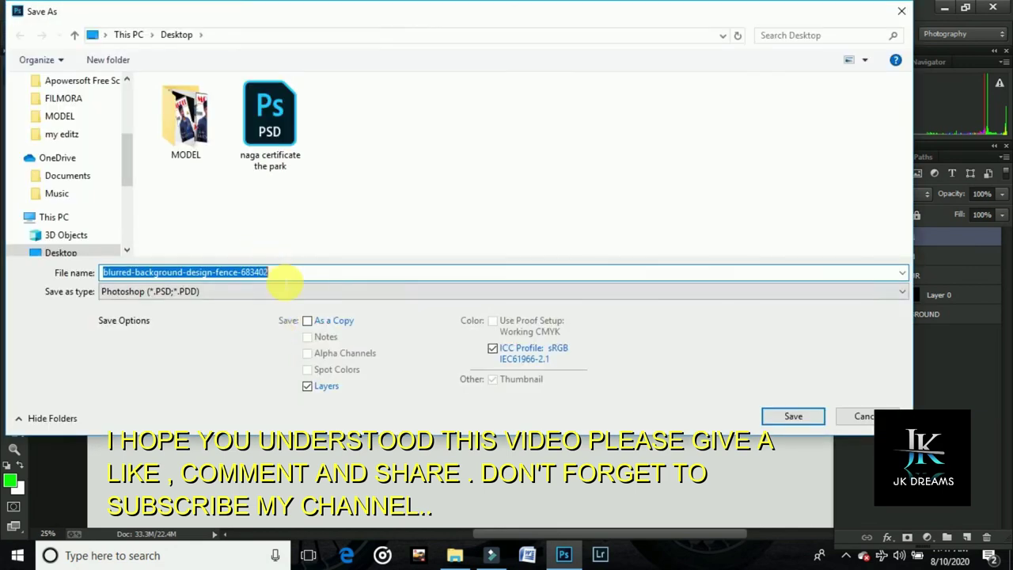
click(208, 292)
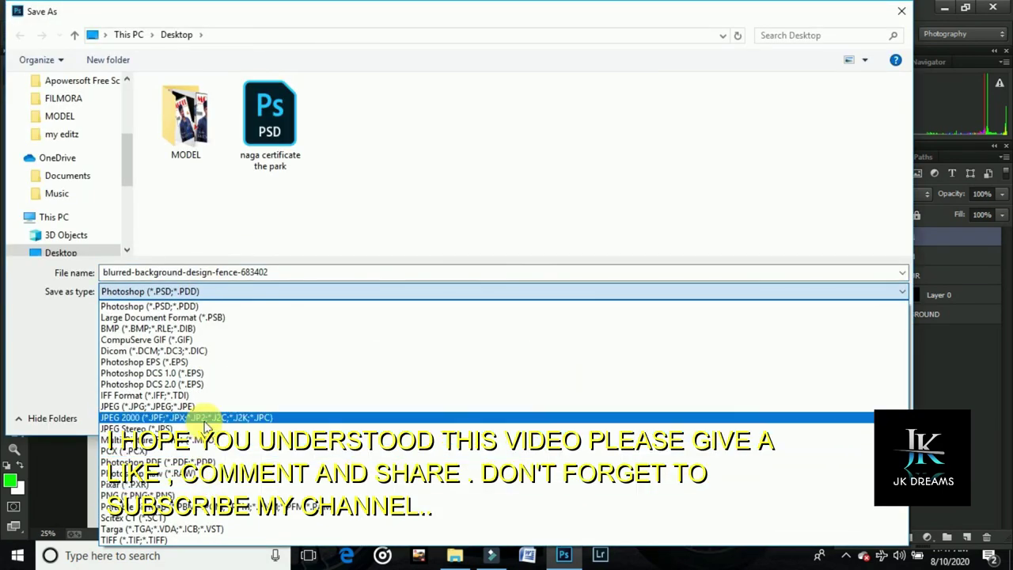
click(204, 406)
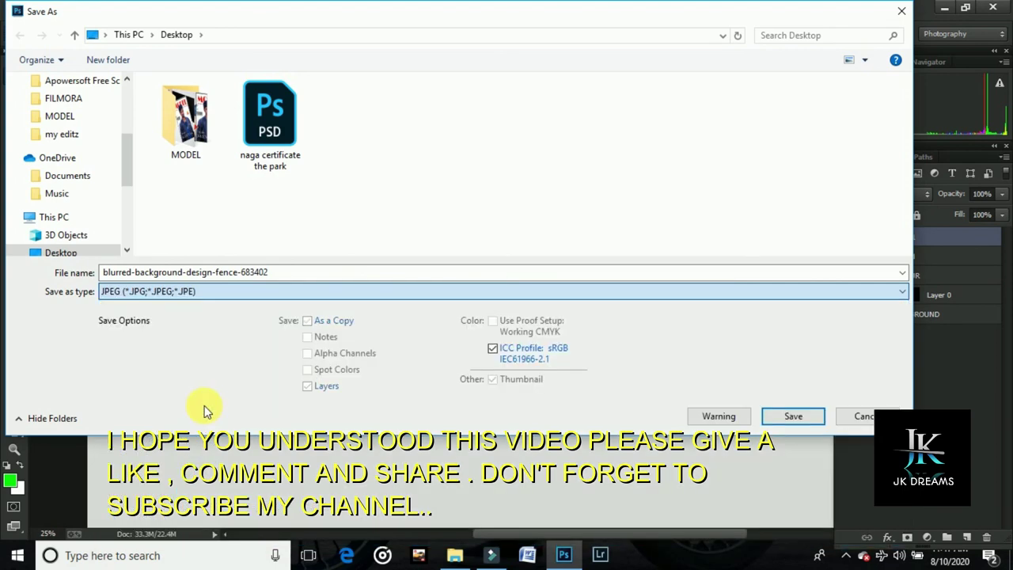
double_click(269, 272)
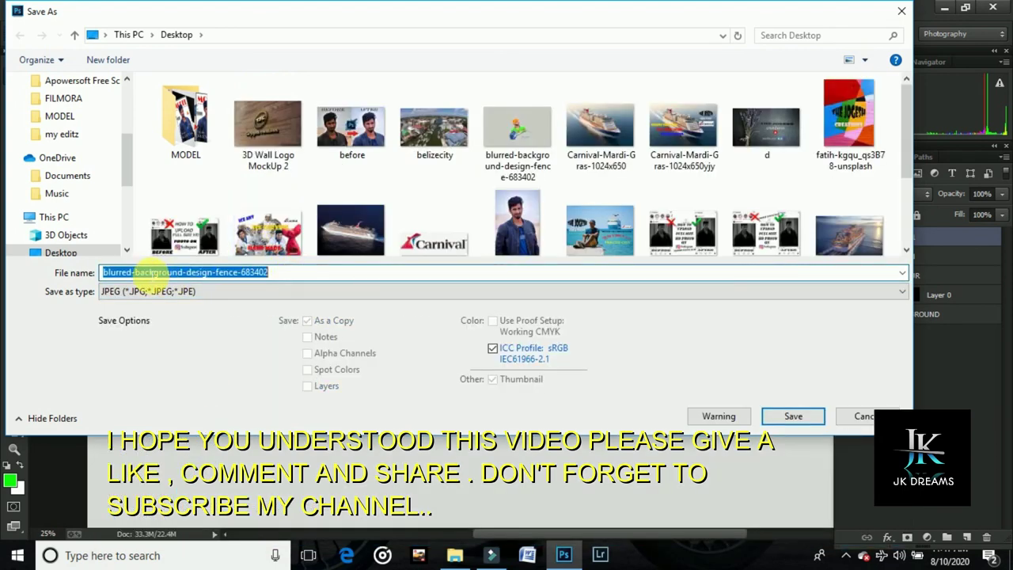
text(AUGUST 15)
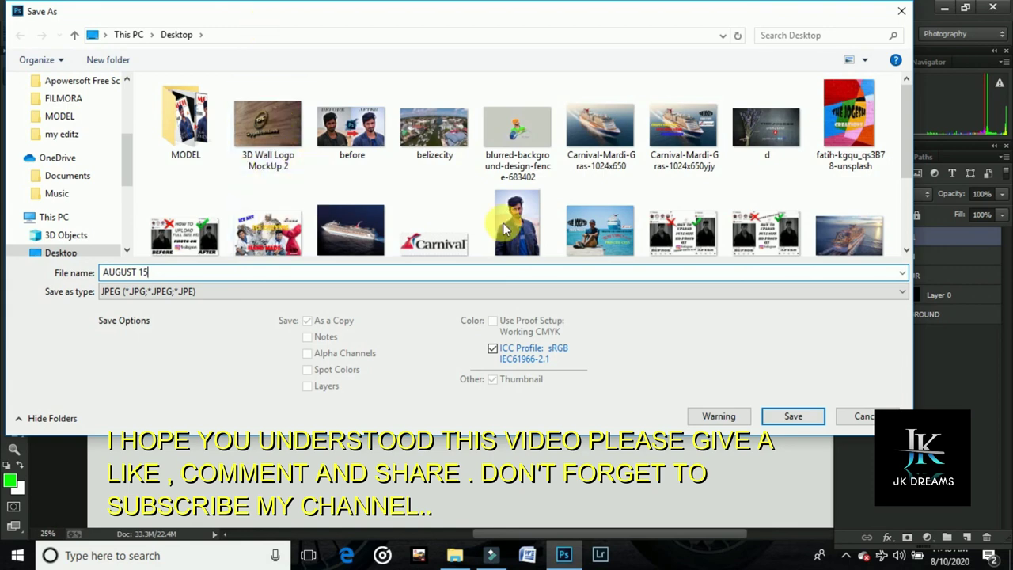
click(787, 417)
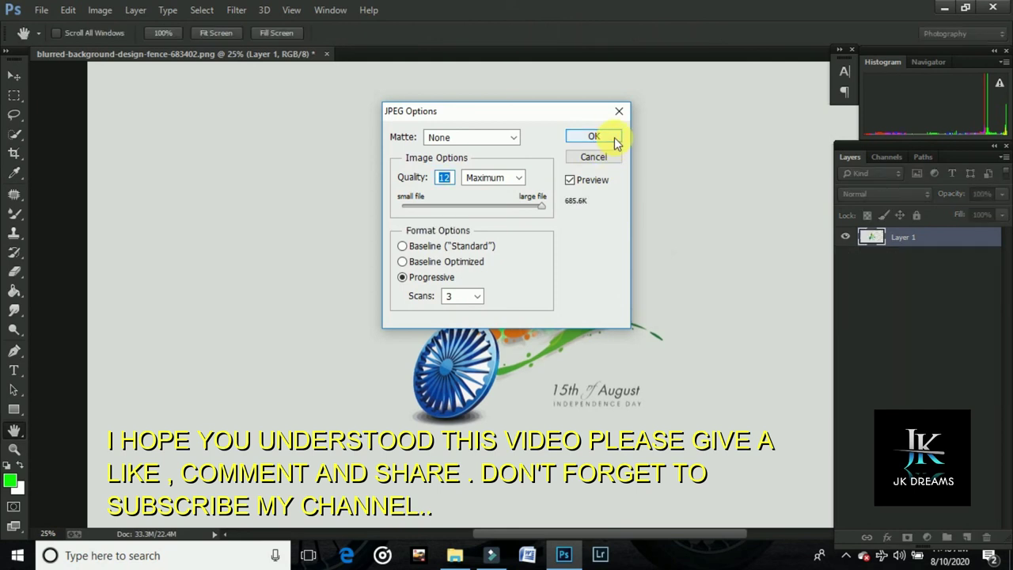
click(615, 140)
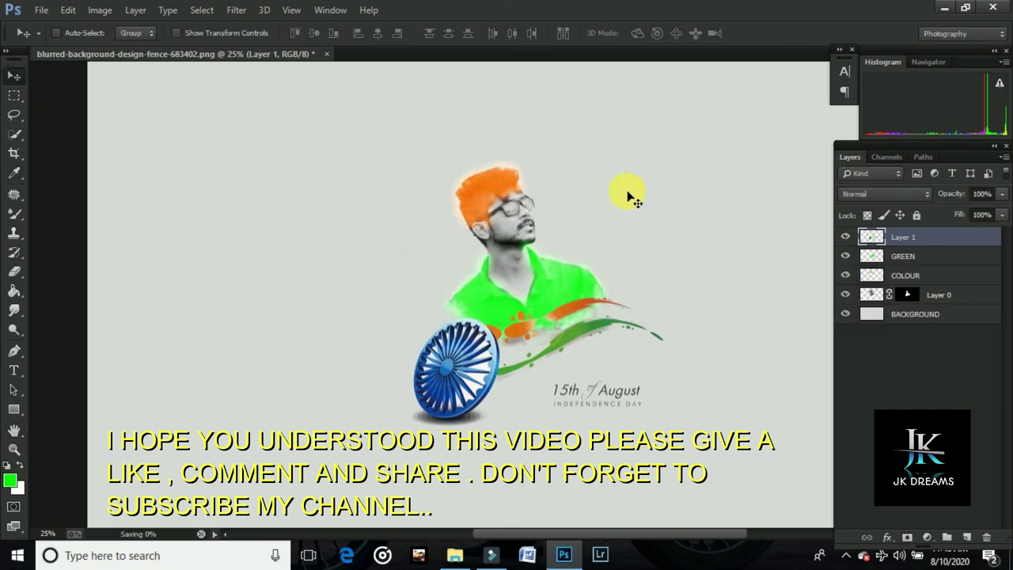